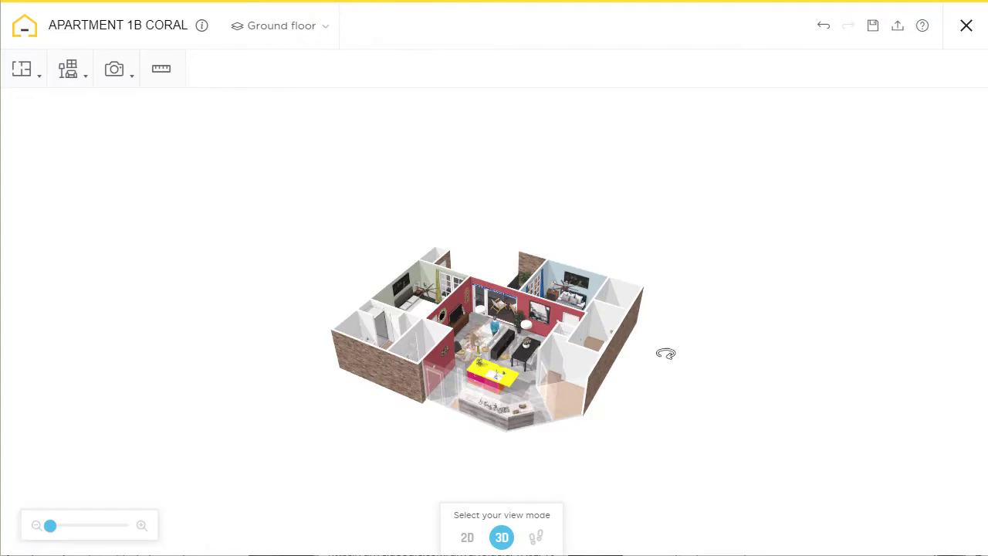
# Switch the apartment from the 3D view to the 2D plan
pyautogui.moveTo(614, 227)
pyautogui.mouseDown()
pyautogui.moveTo(656, 273)
pyautogui.moveTo(648, 291)
pyautogui.moveTo(646, 263)
pyautogui.moveTo(615, 229)
pyautogui.mouseUp()
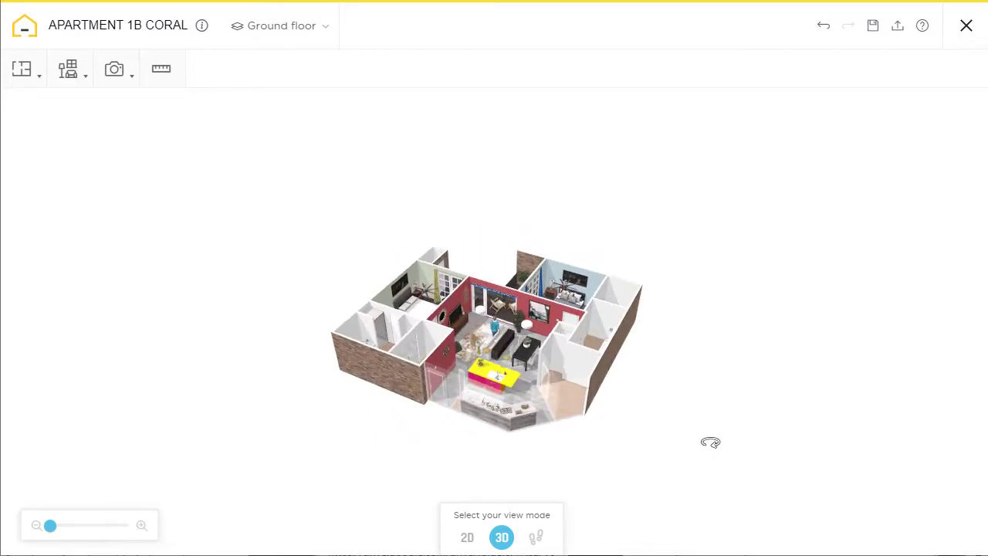
pyautogui.click(467, 538)
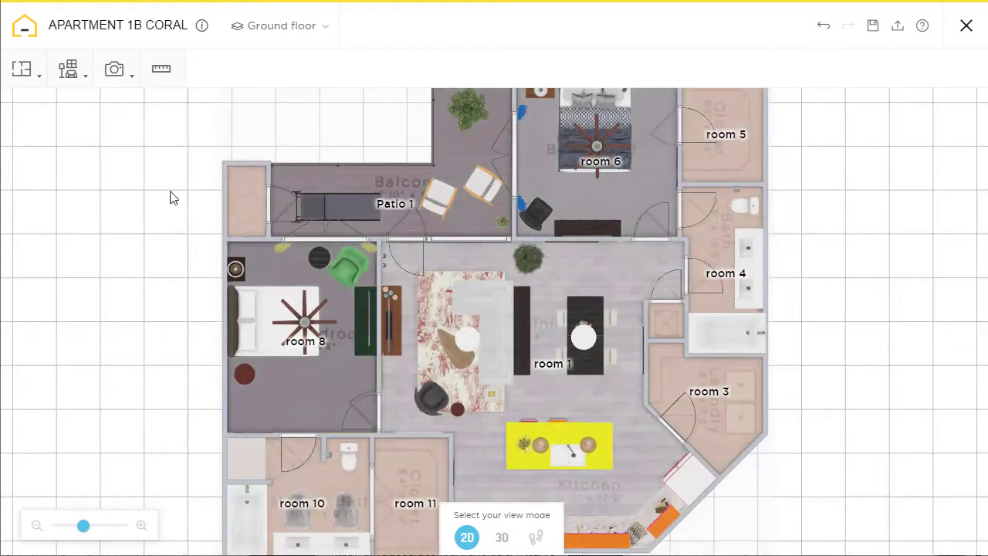
pyautogui.scroll(5, 346, 278)
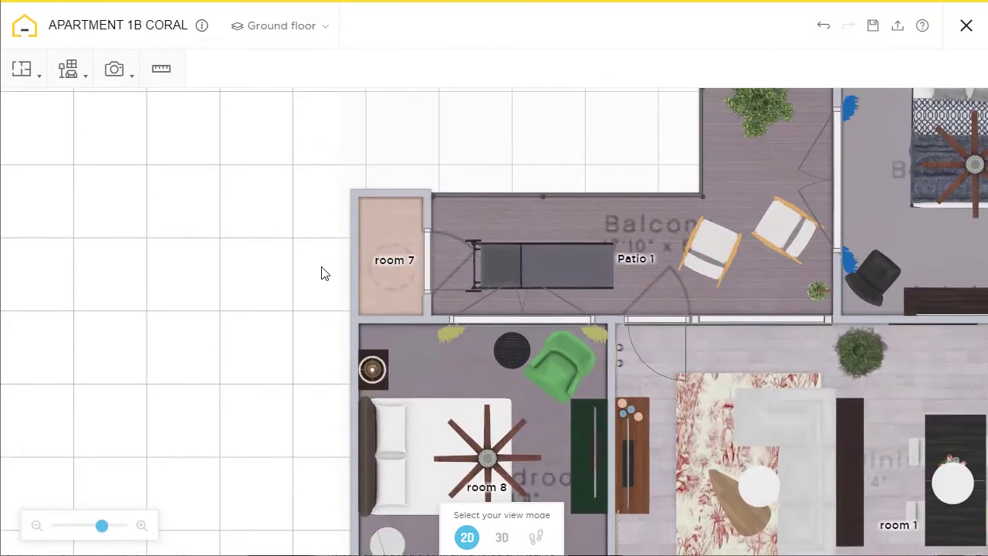
# Try to set the height of the outer wall along room 7, the bedroom and the master bath to 100 cm
pyautogui.click(358, 239)
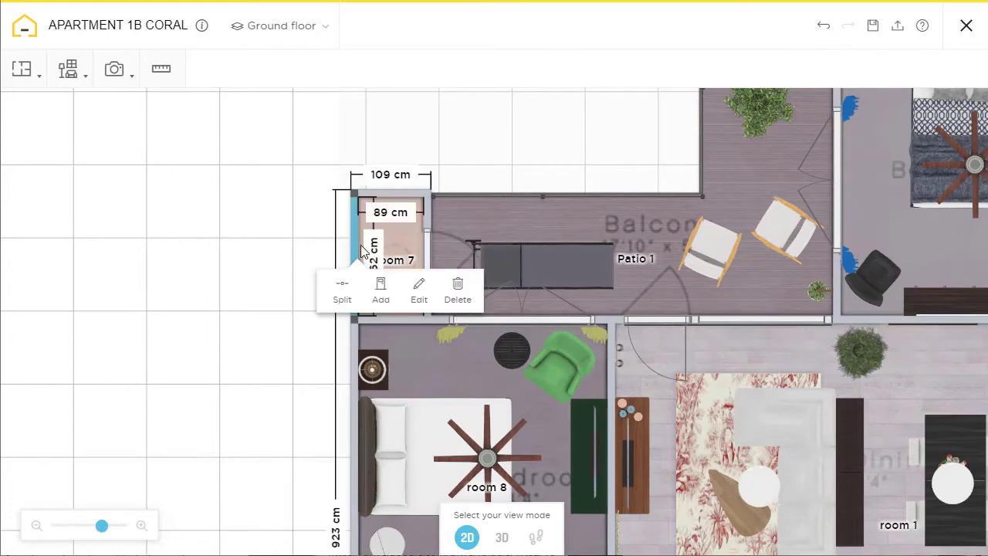
pyautogui.click(419, 292)
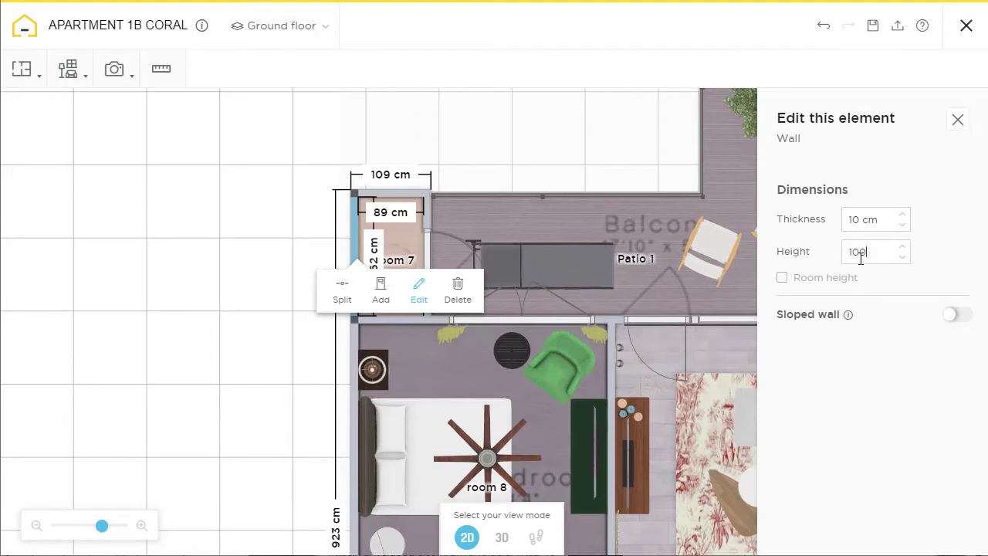
pyautogui.press('Return')
pyautogui.moveTo(270, 433); pyautogui.dragTo(269, 355)
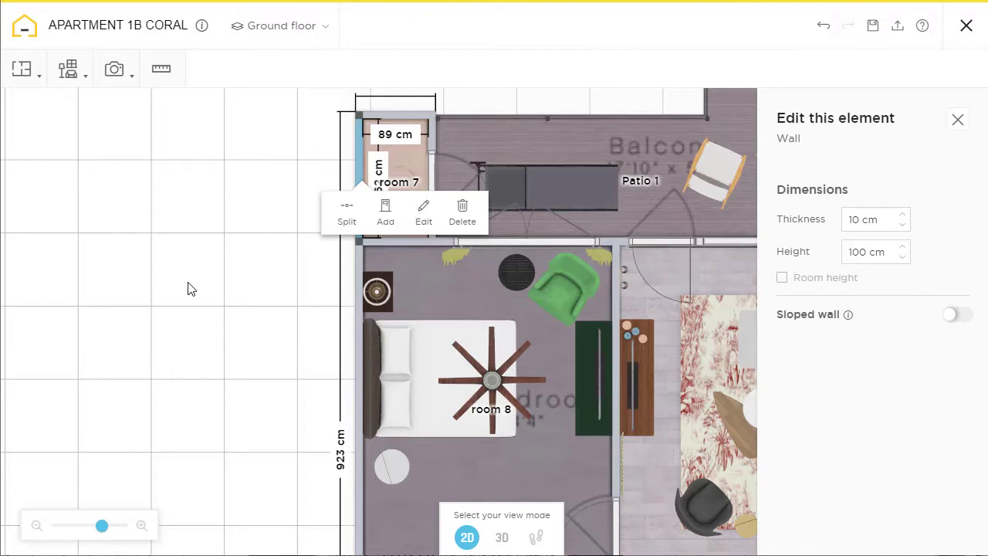
pyautogui.click(214, 299)
# Check the height setting of room 7's outer wall
pyautogui.moveTo(289, 234); pyautogui.dragTo(293, 335)
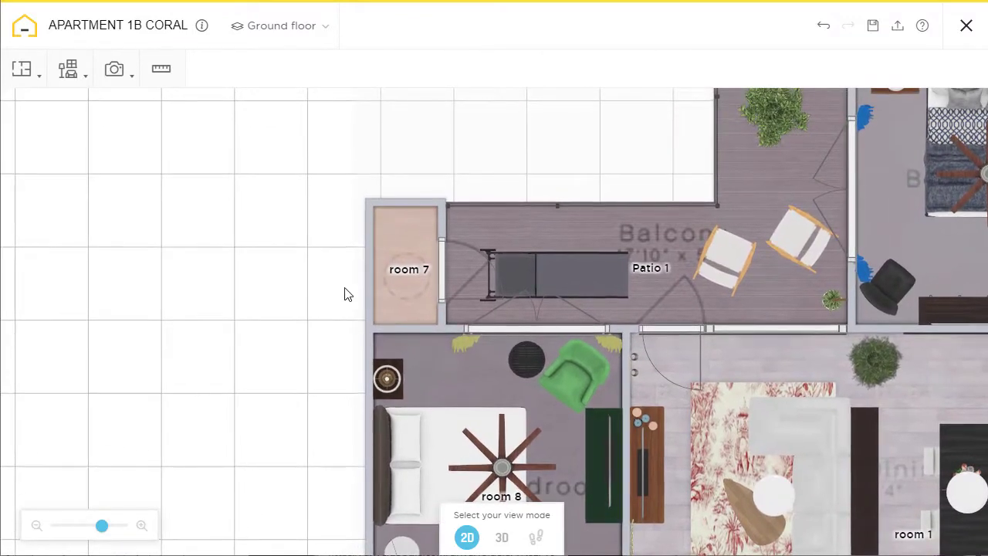
pyautogui.click(367, 283)
pyautogui.click(325, 306)
pyautogui.click(366, 279)
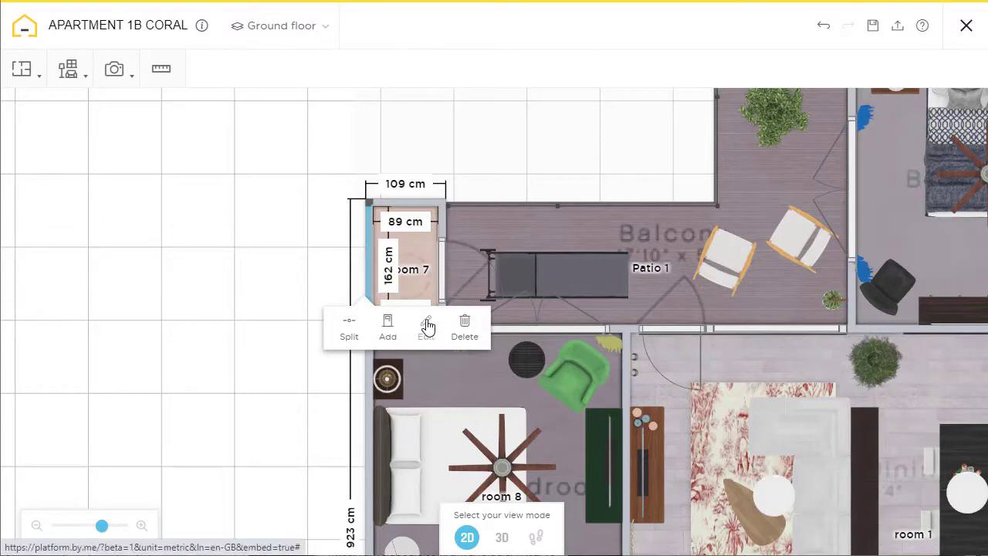
pyautogui.click(426, 325)
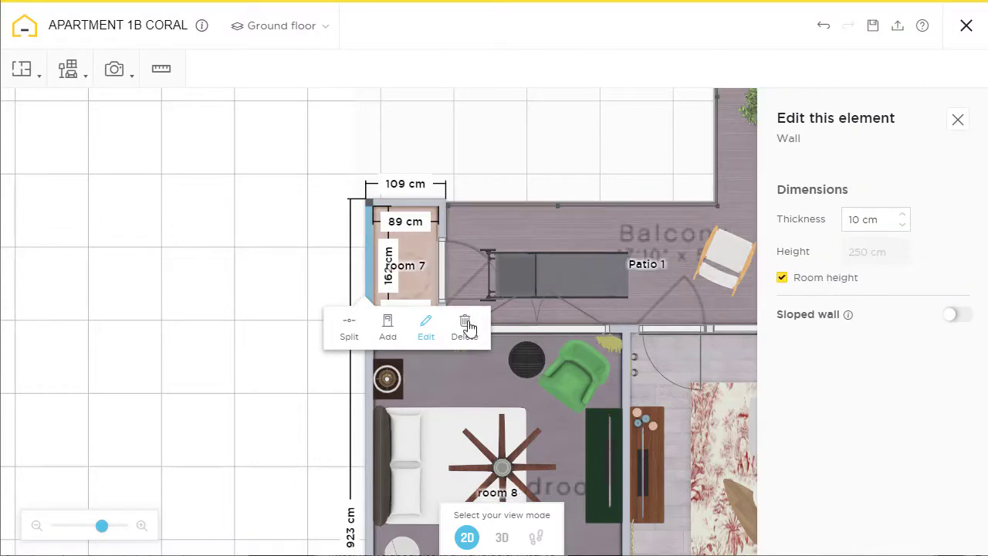
pyautogui.click(279, 346)
# Detach the wall between room 7 and the room 8 bedroom from the left outer wall
pyautogui.scroll(5, 312, 393)
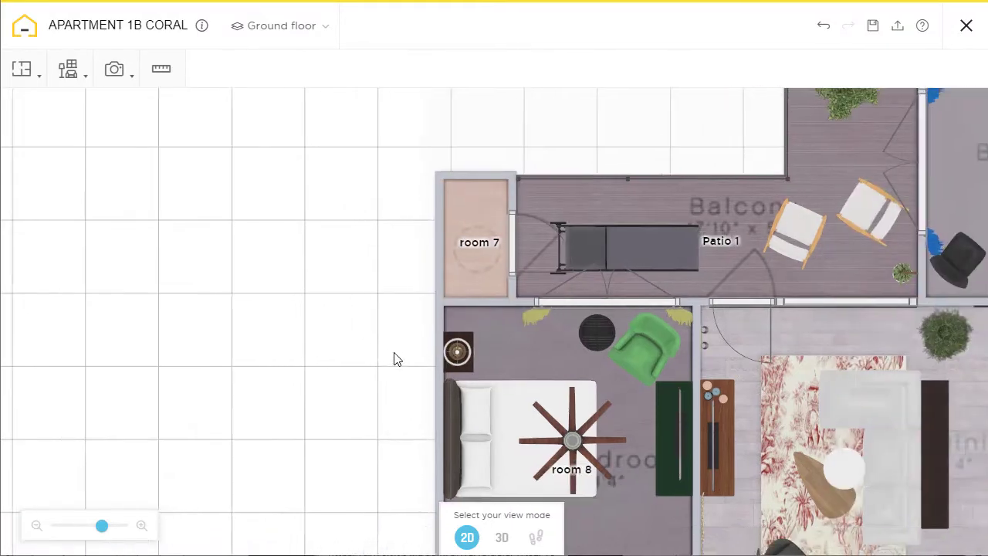
pyautogui.click(601, 253)
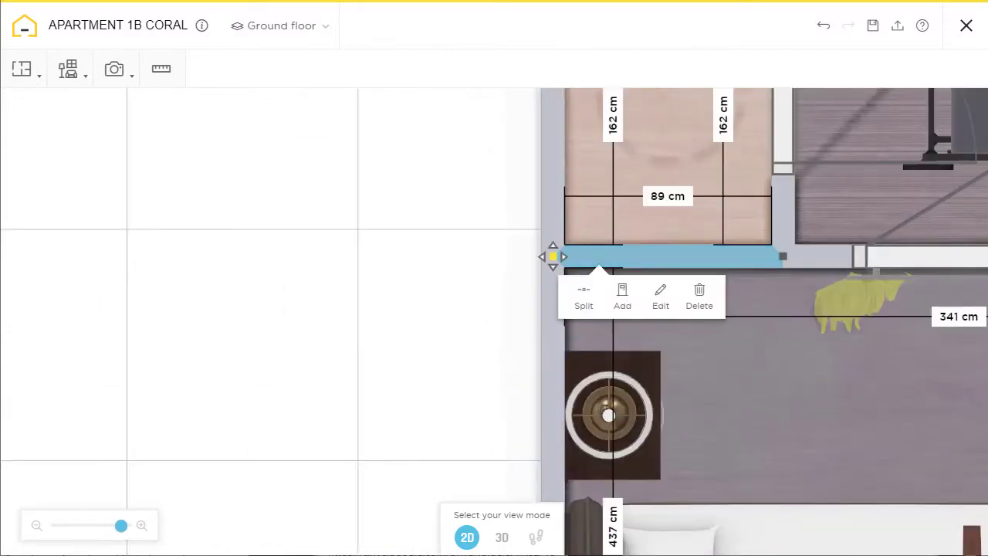
pyautogui.moveTo(556, 255); pyautogui.dragTo(569, 256)
pyautogui.click(468, 368)
# Detach the wall between the room 8 bedroom and the master bath from the left outer wall
pyautogui.scroll(-3, 468, 368)
pyautogui.moveTo(454, 275); pyautogui.dragTo(447, 154)
pyautogui.moveTo(452, 342); pyautogui.dragTo(432, 123)
pyautogui.moveTo(455, 463); pyautogui.dragTo(429, 243)
pyautogui.scroll(3, 355, 242)
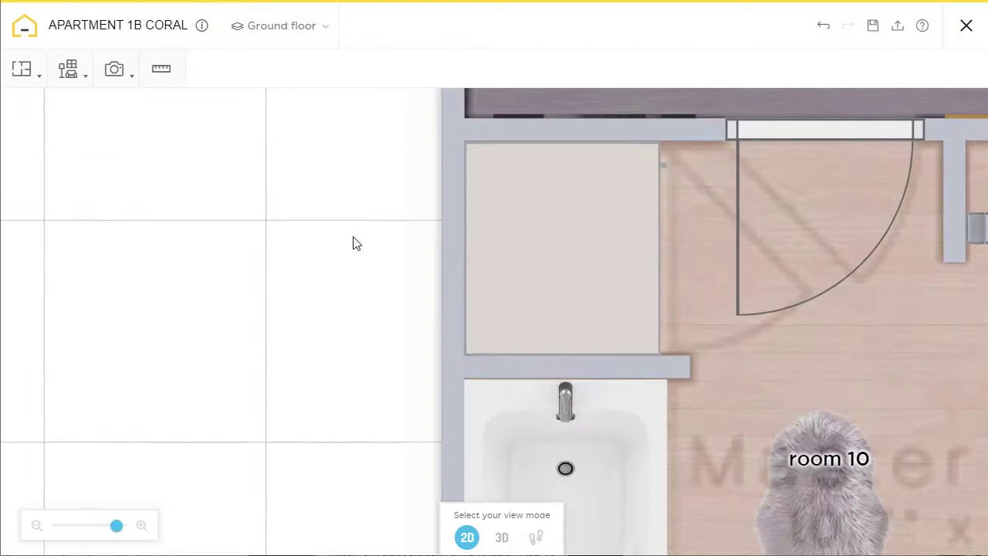
pyautogui.scroll(4, 407, 295)
pyautogui.click(498, 284)
pyautogui.click(497, 282)
pyautogui.moveTo(453, 278); pyautogui.dragTo(483, 278)
# Detach the short partition at the head of the master bathtub from the left outer wall
pyautogui.scroll(-3, 377, 398)
pyautogui.moveTo(386, 433); pyautogui.dragTo(381, 284)
pyautogui.scroll(3, 381, 283)
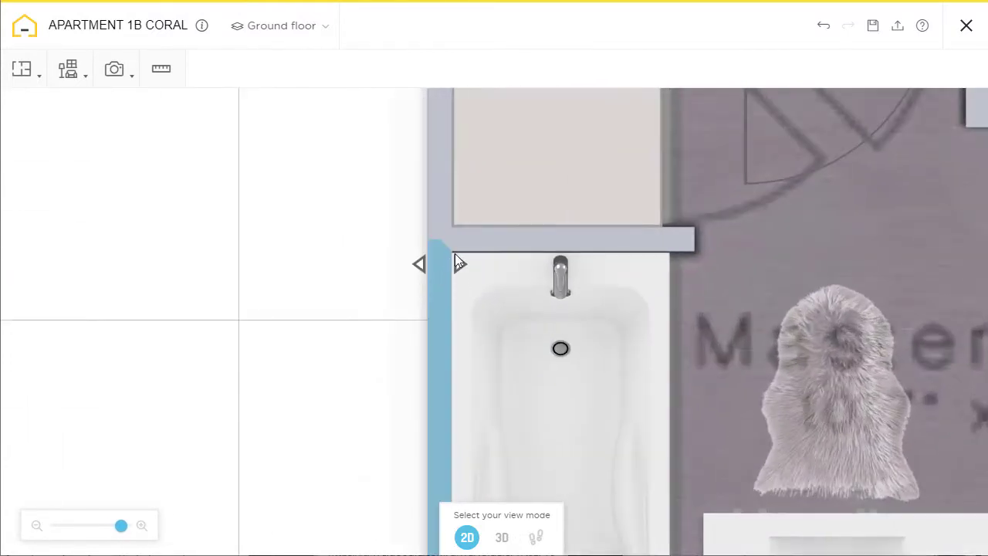
pyautogui.click(470, 241)
pyautogui.moveTo(439, 239); pyautogui.dragTo(470, 242)
pyautogui.scroll(-5, 366, 344)
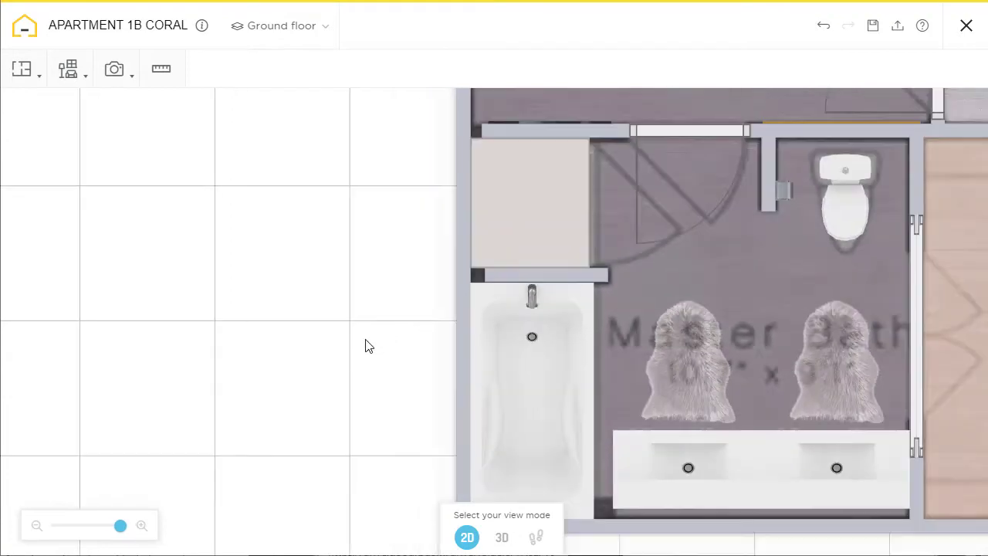
# Set the height of the freed left outer wall to 100 cm
pyautogui.moveTo(393, 305); pyautogui.dragTo(401, 404)
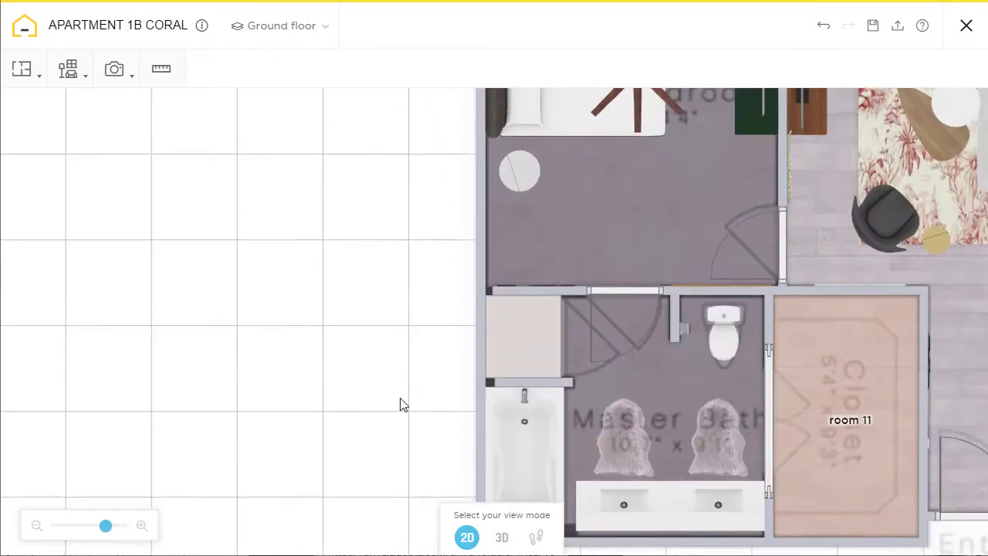
pyautogui.click(477, 376)
pyautogui.click(540, 425)
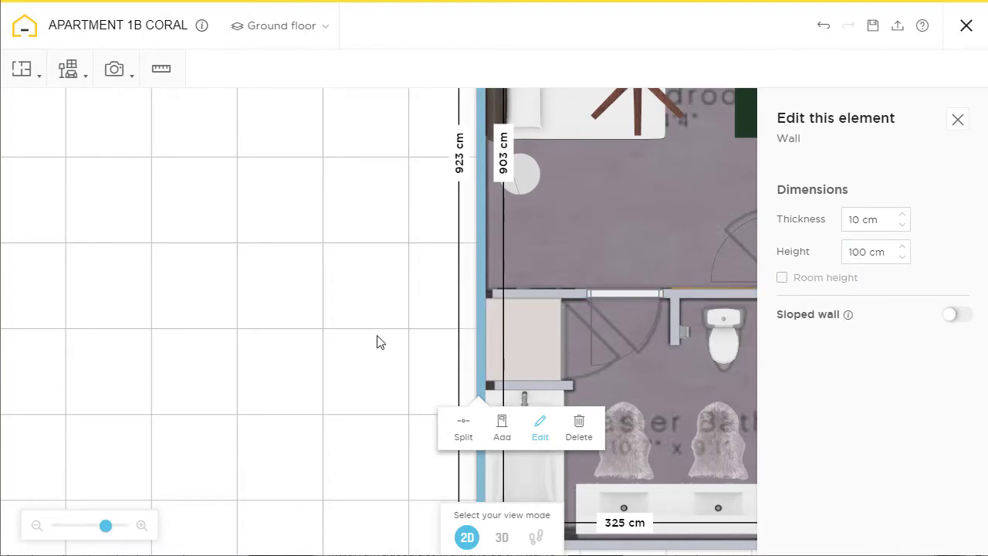
# Reattach the short bathtub partition to the left outer wall
pyautogui.moveTo(400, 403); pyautogui.dragTo(404, 296)
pyautogui.scroll(4, 430, 309)
pyautogui.click(532, 225)
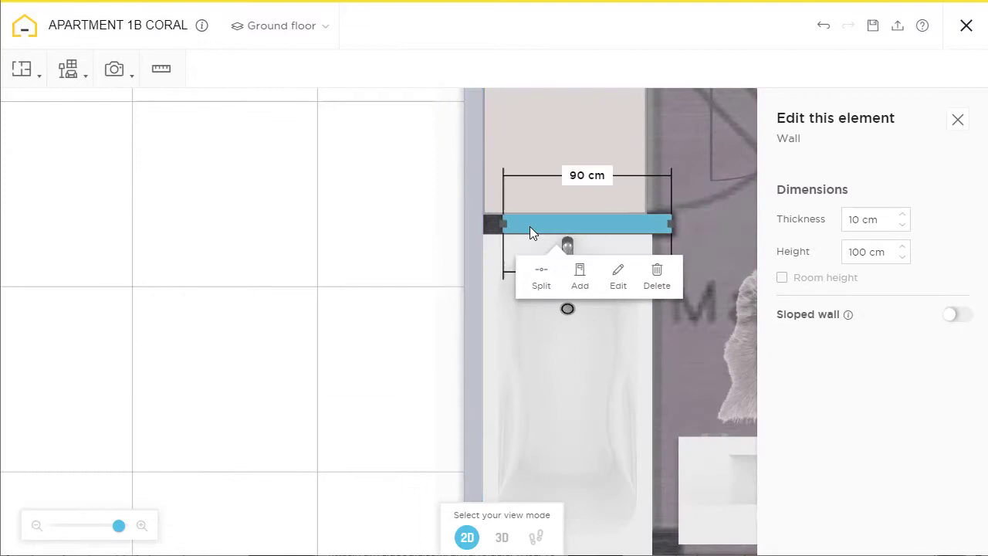
pyautogui.moveTo(474, 224); pyautogui.dragTo(473, 224)
# Reattach the wall between the room 8 bedroom and the master bath to the left outer wall
pyautogui.scroll(-3, 441, 276)
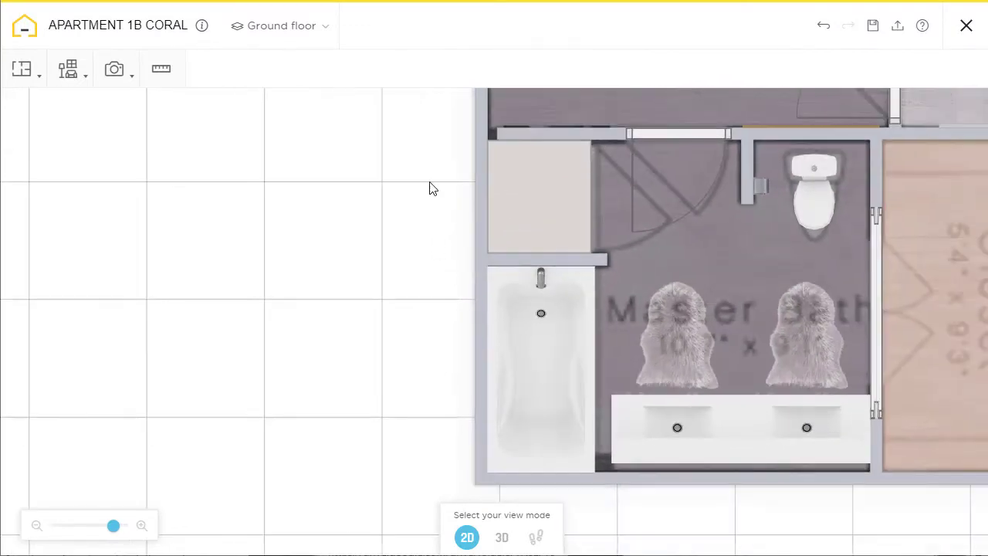
pyautogui.moveTo(430, 184); pyautogui.dragTo(439, 349)
pyautogui.click(522, 298)
pyautogui.moveTo(506, 296); pyautogui.dragTo(489, 295)
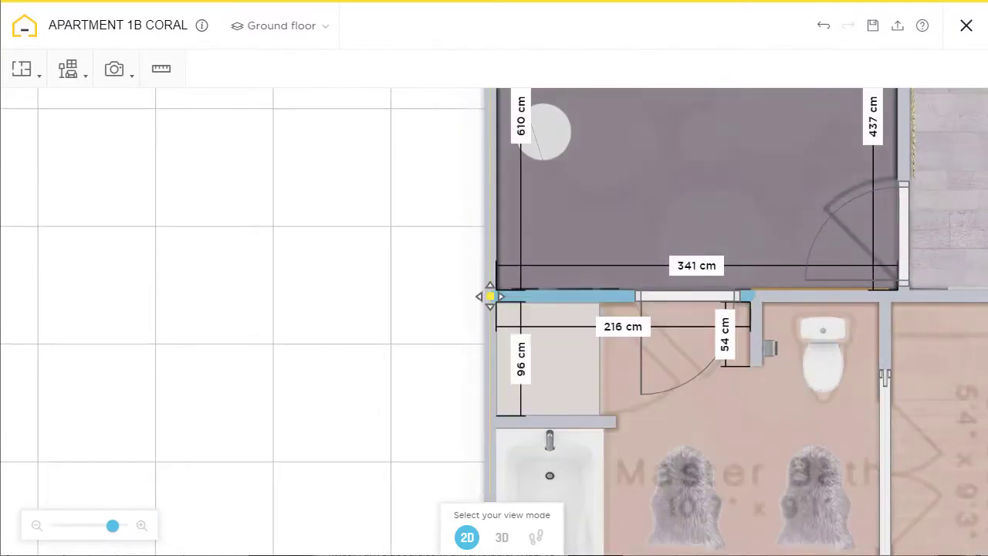
pyautogui.click(457, 271)
# Reattach the wall between room 7 and the room 8 bedroom to the left outer wall
pyautogui.moveTo(441, 207); pyautogui.dragTo(445, 381)
pyautogui.moveTo(438, 172); pyautogui.dragTo(435, 385)
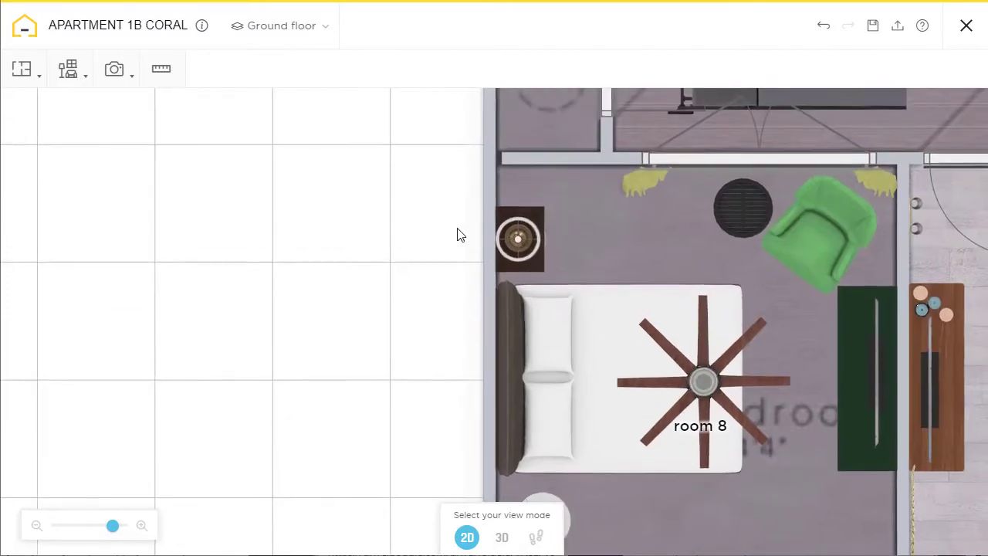
pyautogui.moveTo(459, 229); pyautogui.dragTo(439, 344)
pyautogui.click(488, 282)
pyautogui.moveTo(483, 271); pyautogui.dragTo(465, 273)
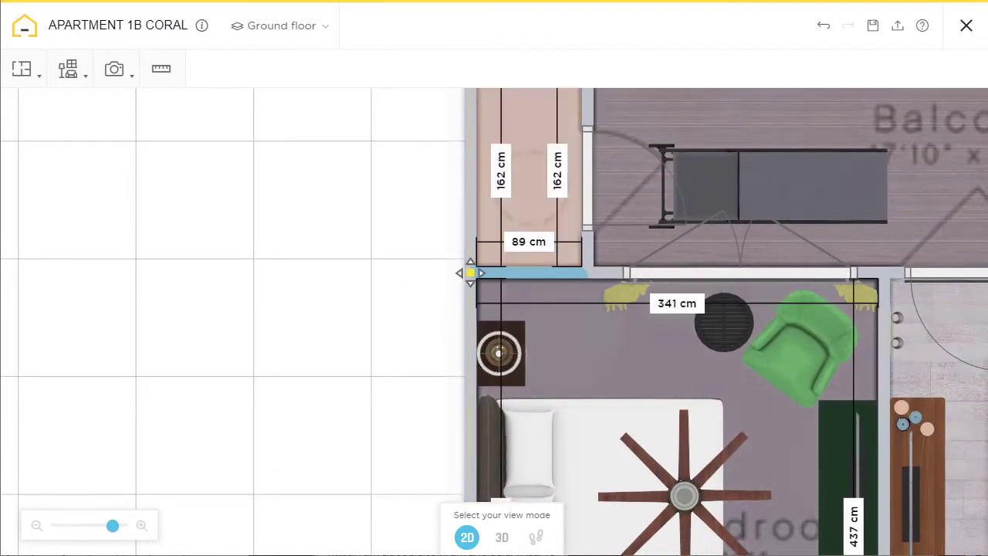
# Detach the wall between the balcony and the second bedroom from the upper outer wall
pyautogui.scroll(5, 447, 283)
pyautogui.moveTo(313, 267); pyautogui.dragTo(100, 118)
pyautogui.scroll(-2, 342, 318)
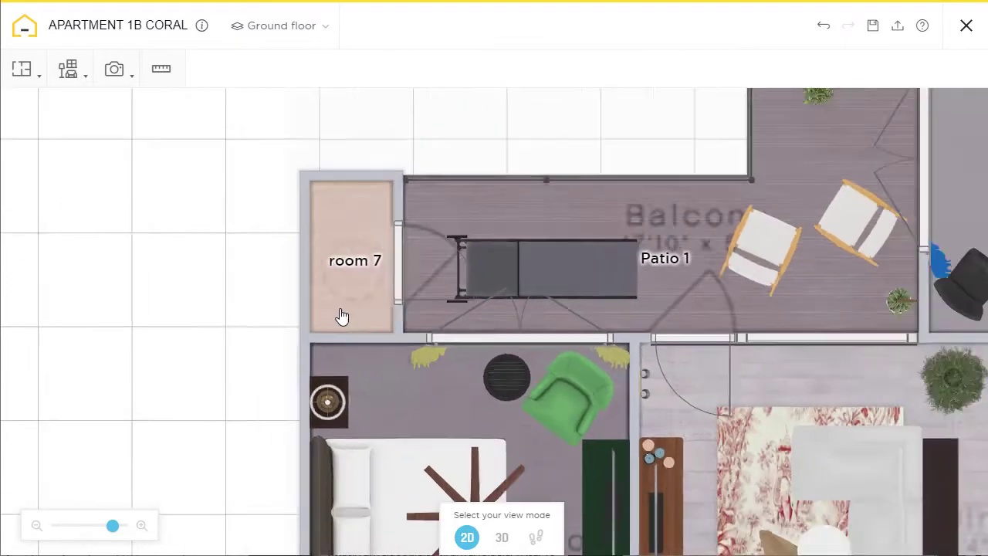
pyautogui.moveTo(590, 155); pyautogui.dragTo(403, 163)
pyautogui.hscroll(3, 403, 170)
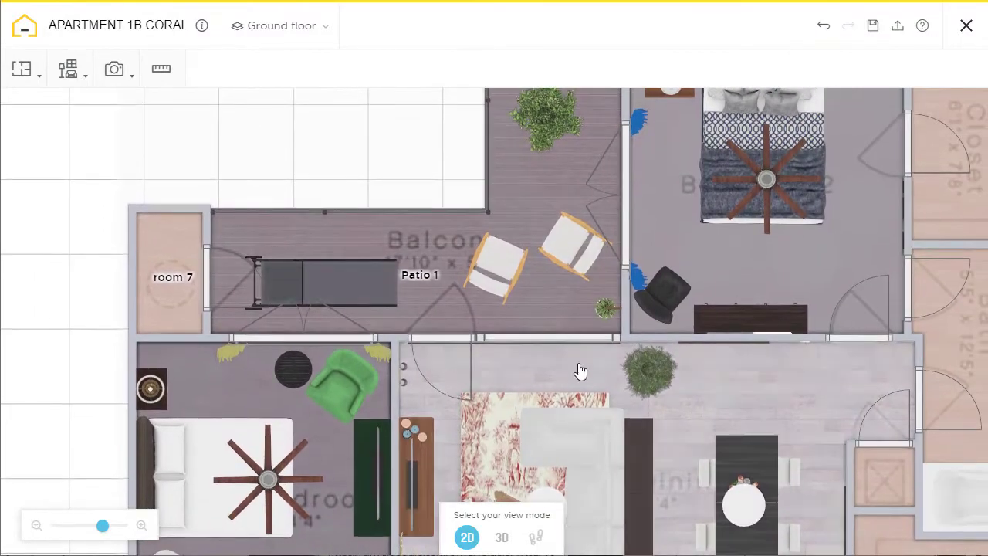
pyautogui.scroll(4, 585, 376)
pyautogui.hscroll(4, 585, 375)
pyautogui.scroll(5, 469, 230)
pyautogui.click(407, 216)
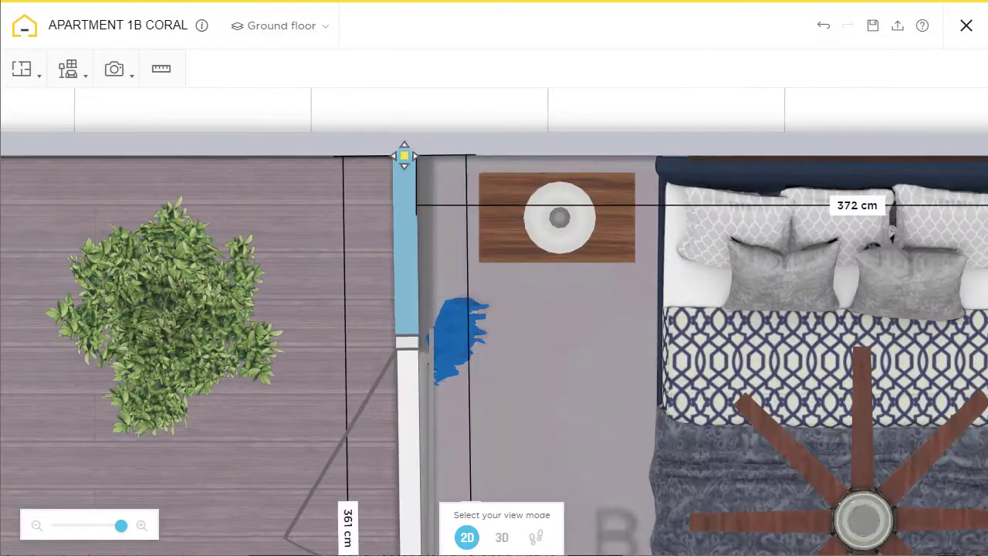
pyautogui.press('Delete')
# Edit the height of the upper outer wall and reattach the closet and balcony walls of the second bedroom to it
pyautogui.moveTo(842, 324); pyautogui.dragTo(630, 319)
pyautogui.click(661, 141)
pyautogui.click(712, 258)
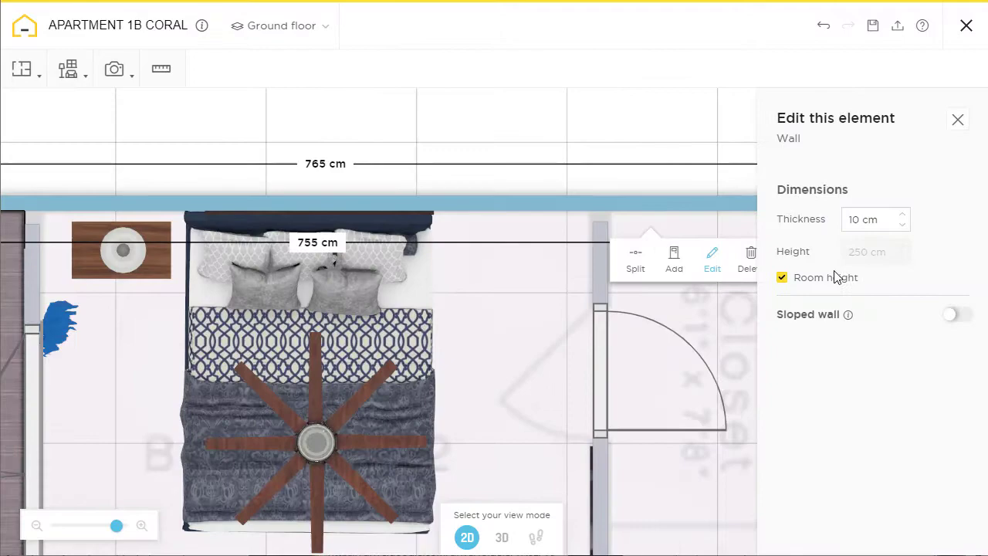
pyautogui.moveTo(600, 224); pyautogui.dragTo(599, 203)
pyautogui.moveTo(251, 152); pyautogui.dragTo(427, 152)
pyautogui.moveTo(208, 225); pyautogui.dragTo(208, 203)
# Detach the partition between the second bedroom's closet and bath from the right outer wall
pyautogui.scroll(-3, 316, 185)
pyautogui.moveTo(803, 494); pyautogui.dragTo(623, 304)
pyautogui.scroll(4, 532, 234)
pyautogui.click(556, 194)
pyautogui.moveTo(602, 194); pyautogui.dragTo(612, 194)
pyautogui.scroll(-3, 606, 194)
# Edit the height of the right outer wall and reattach the bath–laundry and closet–bath partitions to it
pyautogui.moveTo(696, 322); pyautogui.dragTo(653, 128)
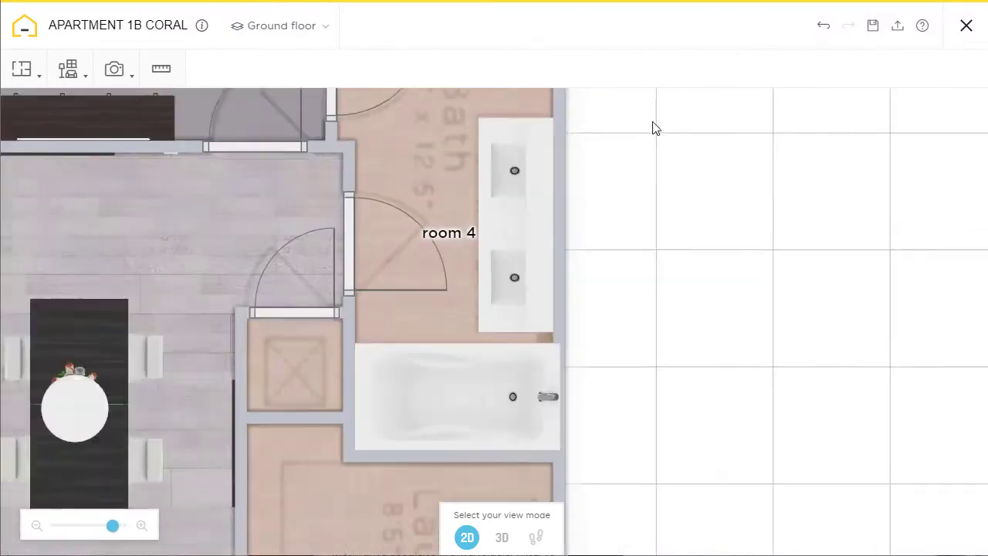
pyautogui.moveTo(653, 402); pyautogui.dragTo(655, 210)
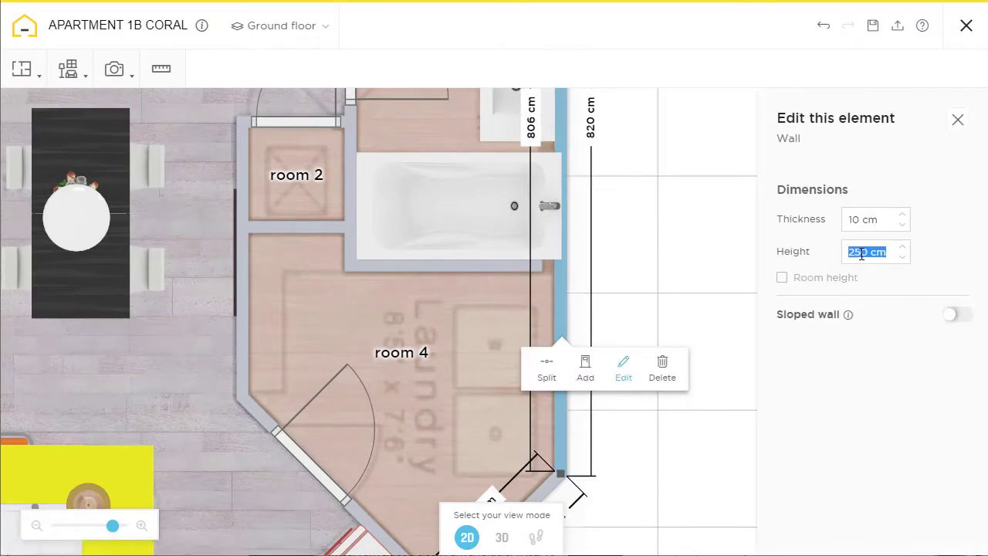
pyautogui.click(523, 266)
pyautogui.moveTo(543, 265); pyautogui.dragTo(560, 265)
pyautogui.moveTo(638, 221); pyautogui.dragTo(639, 450)
pyautogui.click(494, 258)
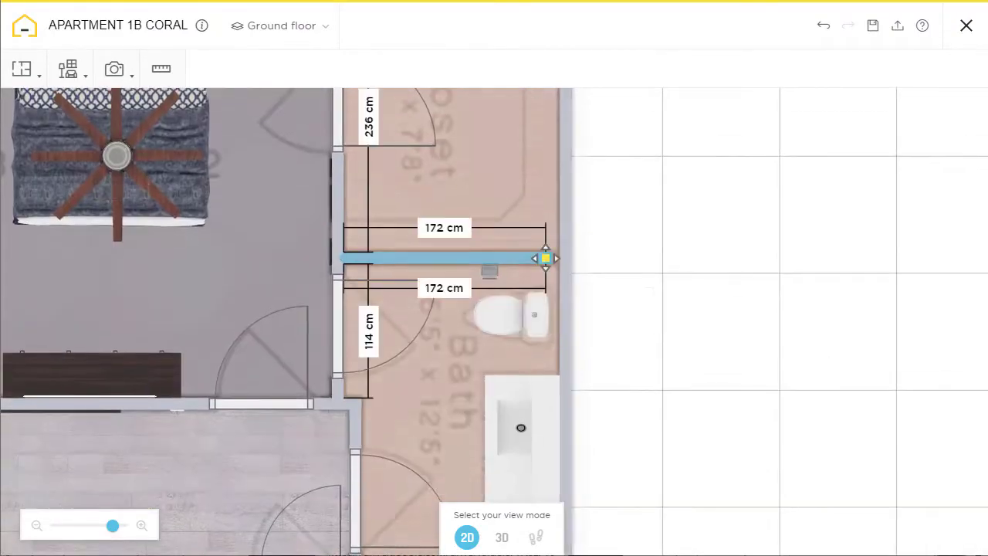
pyautogui.moveTo(544, 258); pyautogui.dragTo(561, 258)
# Detach both side walls of the small closet, room 9, from the outer wall beside the entry
pyautogui.scroll(-3, 575, 258)
pyautogui.moveTo(641, 530); pyautogui.dragTo(787, 373)
pyautogui.scroll(-2, 677, 338)
pyautogui.scroll(4, 540, 390)
pyautogui.click(500, 331)
pyautogui.scroll(3, 498, 328)
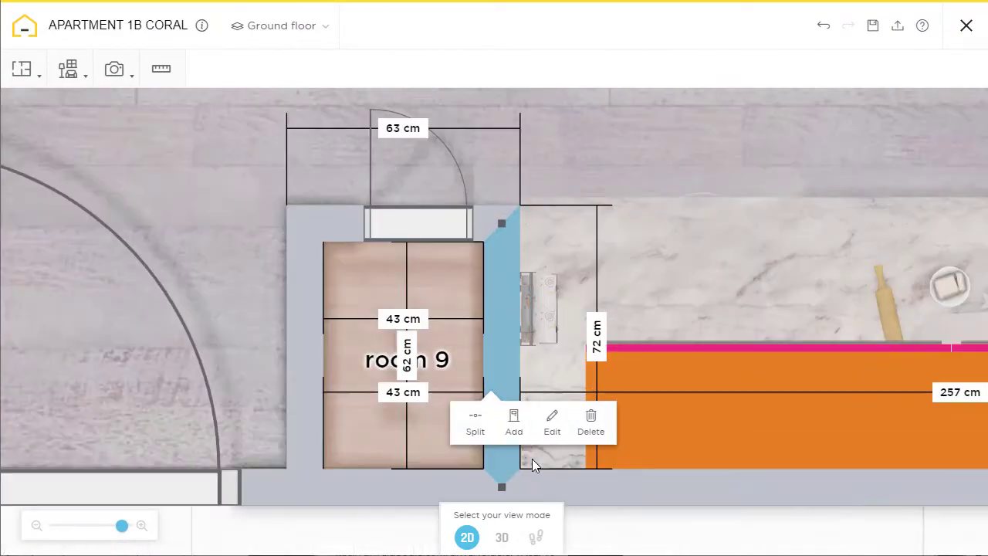
pyautogui.moveTo(502, 486); pyautogui.dragTo(502, 449)
pyautogui.click(300, 431)
pyautogui.moveTo(304, 487); pyautogui.dragTo(304, 450)
pyautogui.moveTo(234, 306); pyautogui.dragTo(307, 210)
pyautogui.click(379, 415)
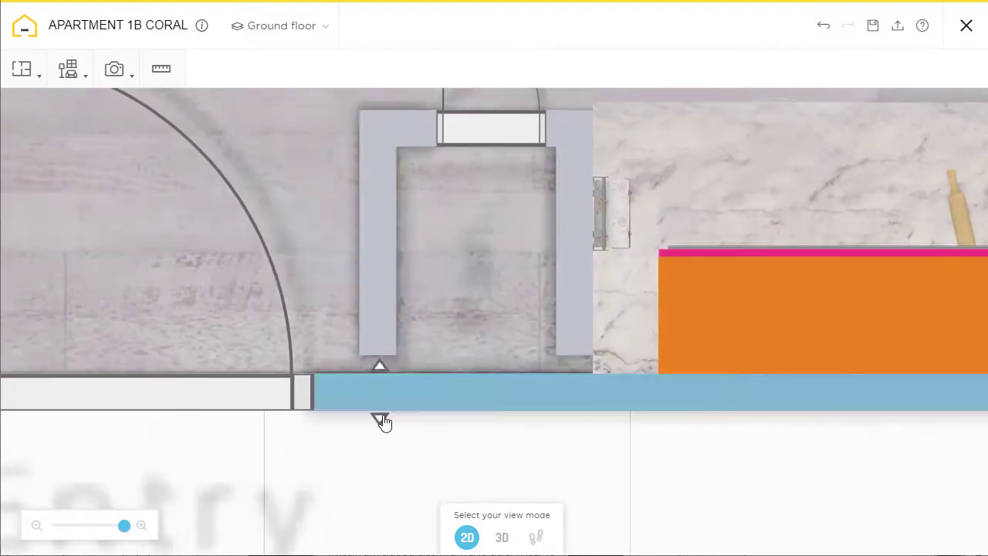
# Edit the height of the kitchen's lower outer wall and reattach both side walls of room 9 to it
pyautogui.scroll(-3, 386, 417)
pyautogui.click(478, 354)
pyautogui.click(538, 402)
pyautogui.click(859, 252)
pyautogui.scroll(3, 463, 324)
pyautogui.click(382, 230)
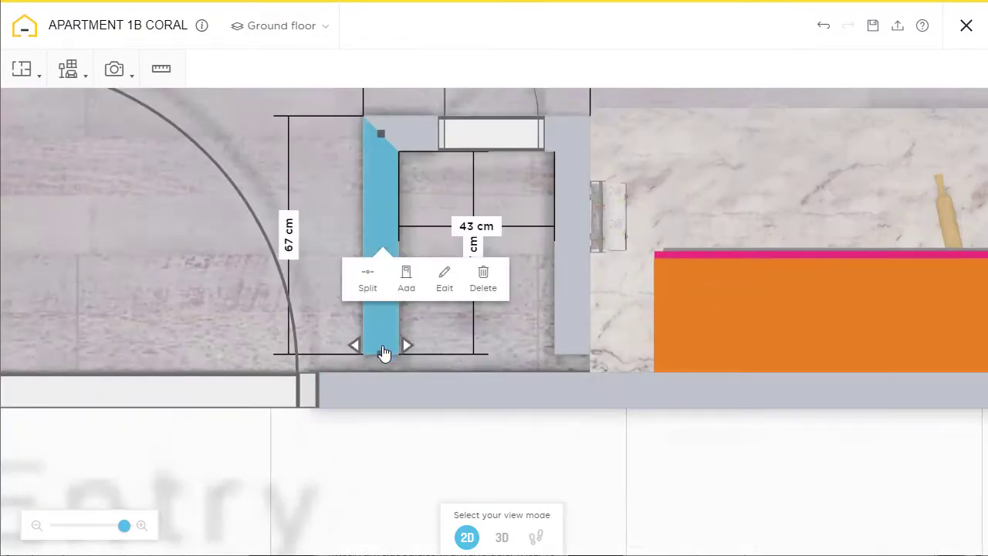
pyautogui.moveTo(384, 353); pyautogui.dragTo(383, 389)
pyautogui.click(576, 246)
pyautogui.moveTo(577, 351); pyautogui.dragTo(577, 386)
# Set the height of the outer wall below the master bath and its closet to 100 cm
pyautogui.scroll(-4, 343, 402)
pyautogui.moveTo(343, 403); pyautogui.dragTo(797, 388)
pyautogui.scroll(3, 693, 273)
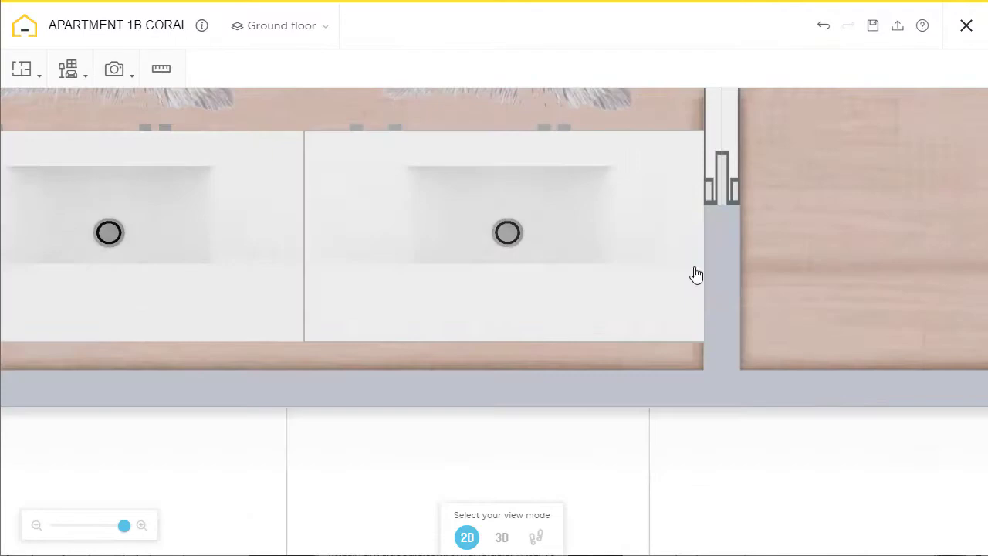
pyautogui.click(708, 398)
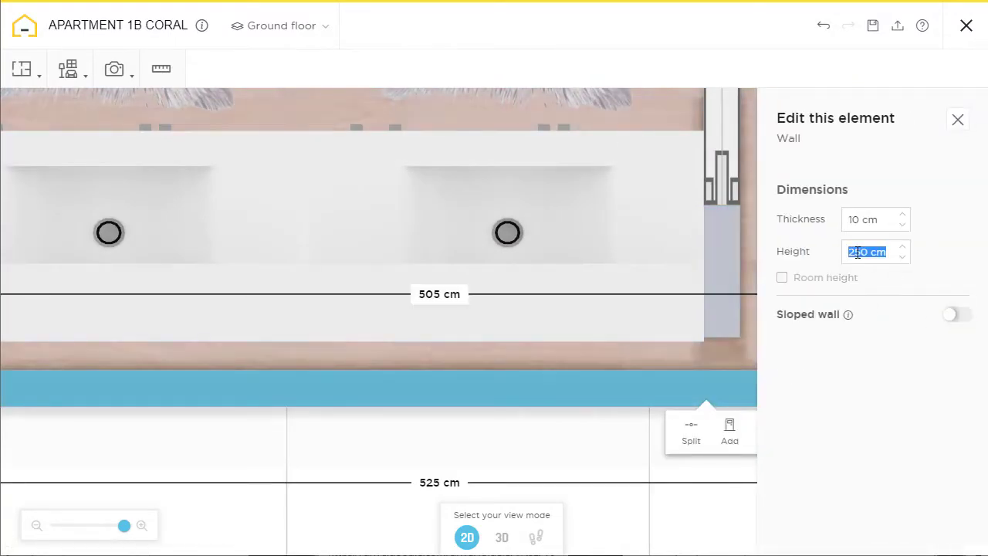
pyautogui.write('100')
pyautogui.press('Return')
# Reattach the wall between the master bath and its closet to the lower outer wall
pyautogui.scroll(-3, 576, 445)
pyautogui.click(633, 272)
pyautogui.scroll(3, 635, 274)
pyautogui.moveTo(739, 340); pyautogui.dragTo(738, 386)
pyautogui.click(726, 430)
pyautogui.scroll(-4, 727, 430)
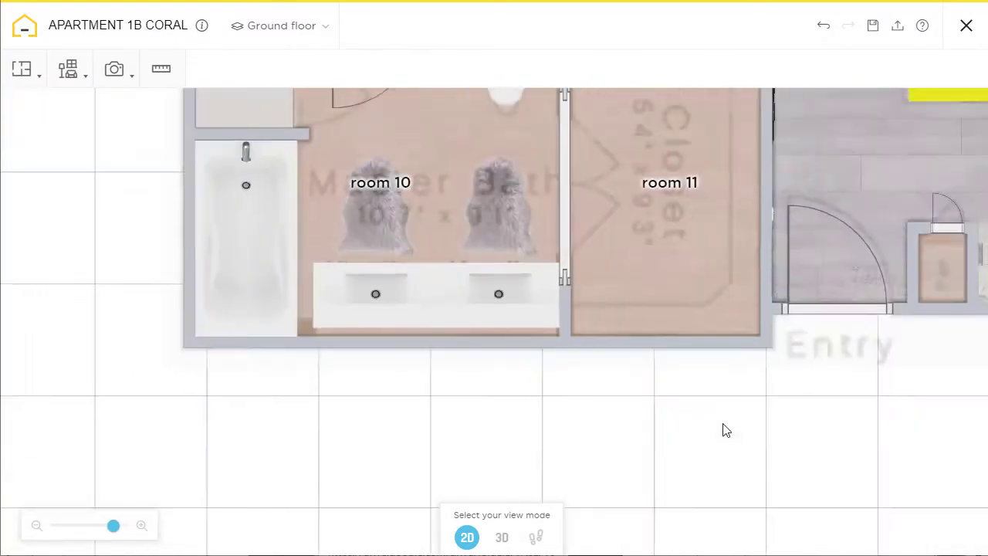
# Set the height of the wall between the living room and the upper bedroom, room 6, to 100 cm
pyautogui.scroll(-2, 400, 396)
pyautogui.scroll(-1, 517, 355)
pyautogui.click(540, 177)
pyautogui.click(547, 218)
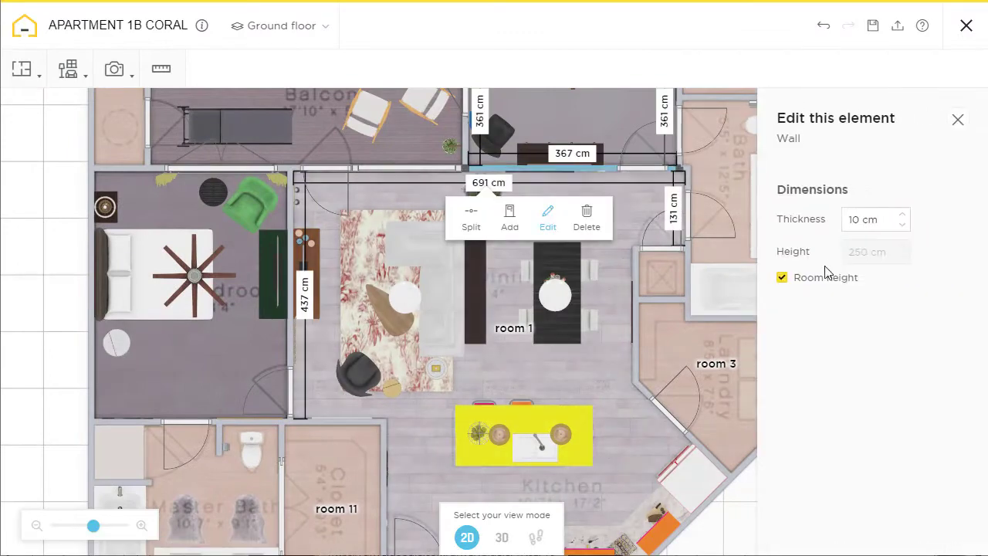
pyautogui.click(855, 255)
pyautogui.write('100')
pyautogui.click(535, 373)
pyautogui.scroll(-3, 541, 379)
pyautogui.moveTo(845, 234)
pyautogui.mouseDown()
pyautogui.moveTo(849, 276)
pyautogui.moveTo(853, 234)
pyautogui.mouseUp()
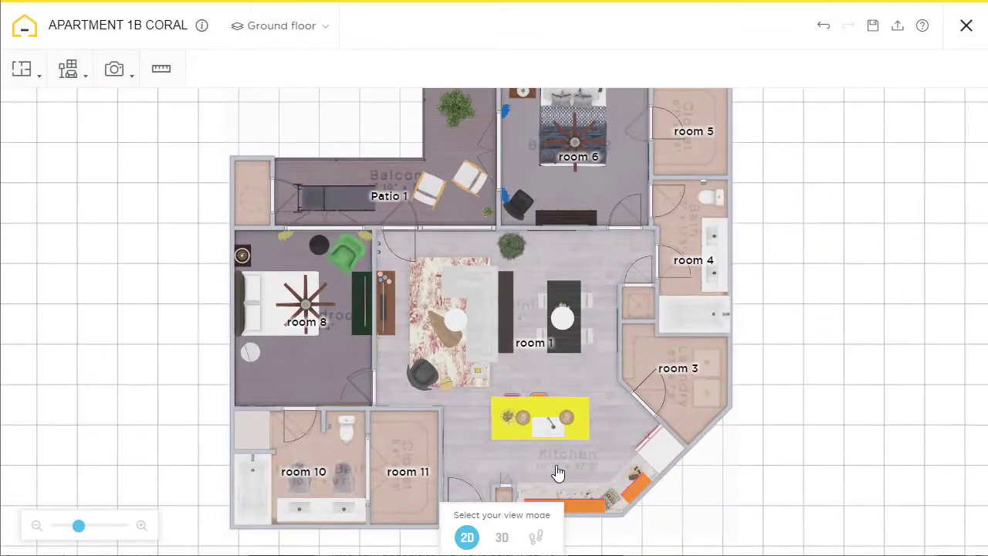
# Inspect the lowered walls across the whole apartment in the 3D view, from an angle and from above
pyautogui.click(502, 540)
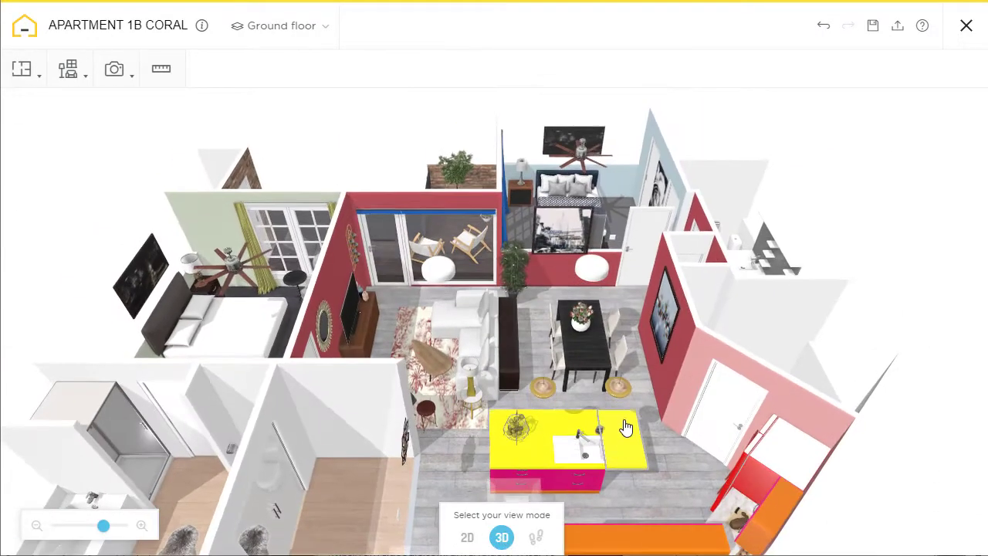
pyautogui.scroll(3, 552, 415)
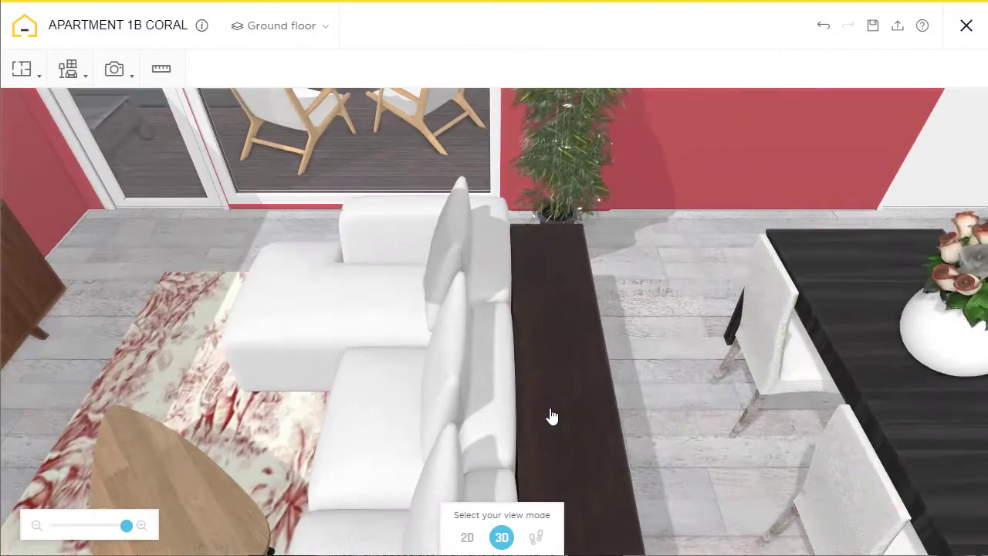
pyautogui.scroll(-1, 552, 414)
pyautogui.scroll(-3, 552, 417)
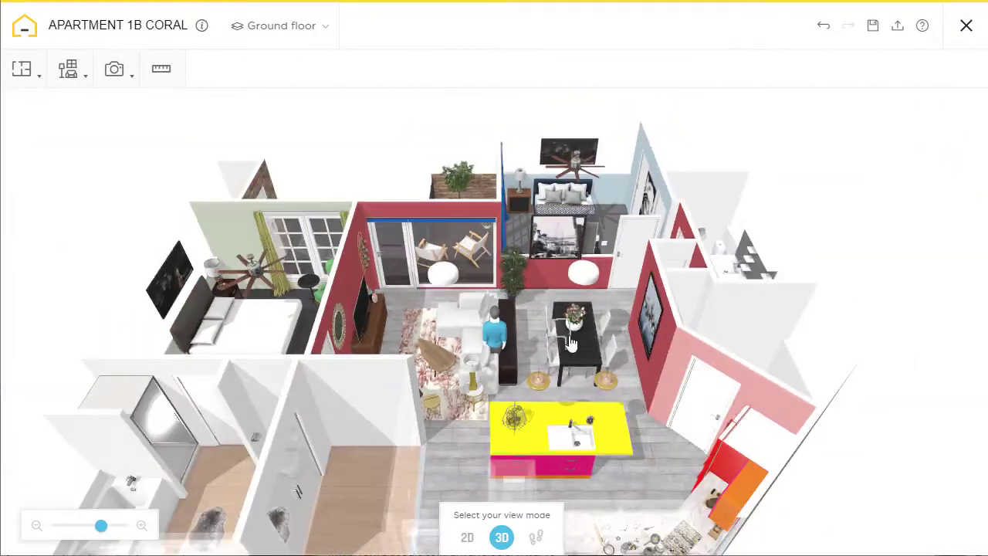
pyautogui.moveTo(810, 255); pyautogui.dragTo(795, 327)
pyautogui.scroll(-2, 769, 331)
pyautogui.moveTo(769, 293); pyautogui.dragTo(770, 305)
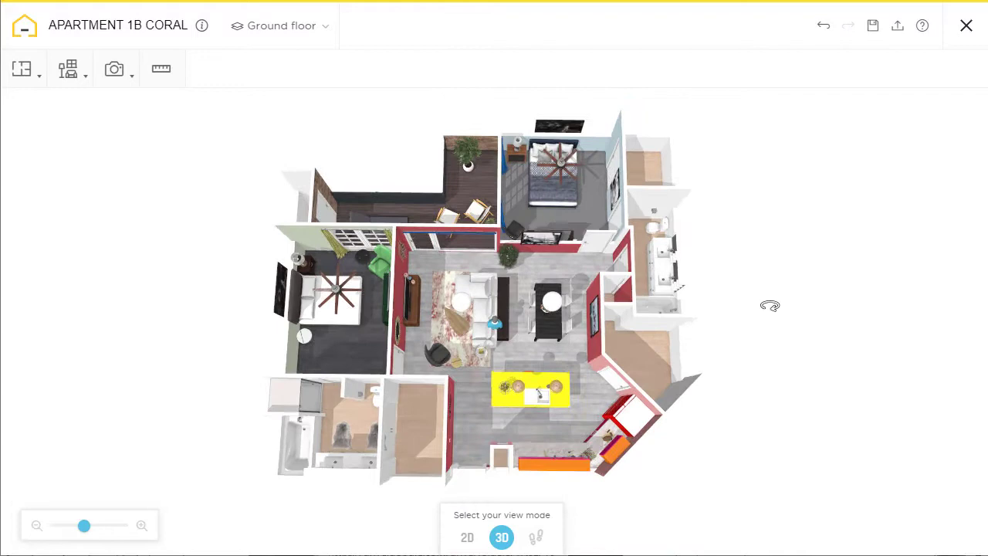
pyautogui.scroll(-3, 730, 313)
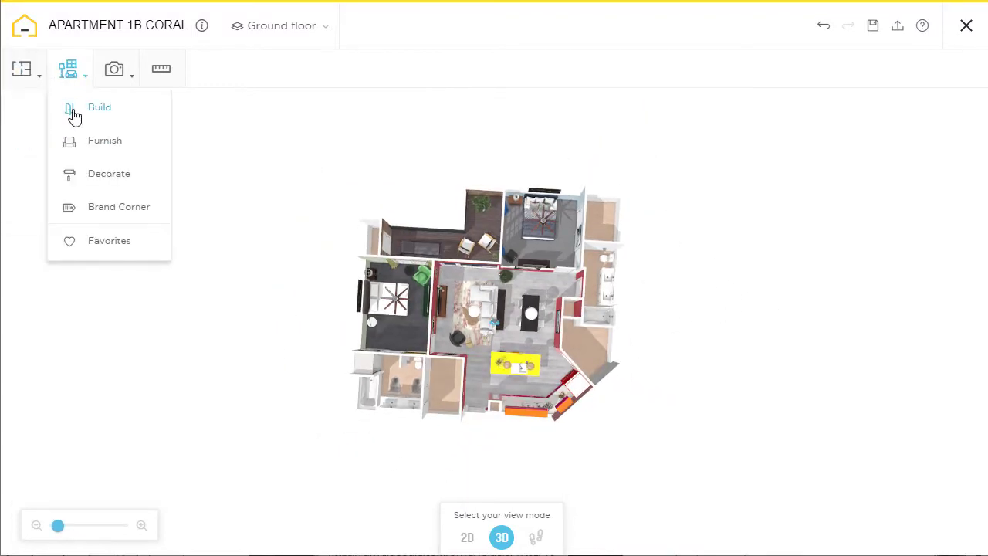
# Add the Generique Cube from the construction products and place it outside the apartment, beside the bedroom
pyautogui.click(74, 115)
pyautogui.scroll(-1, 122, 469)
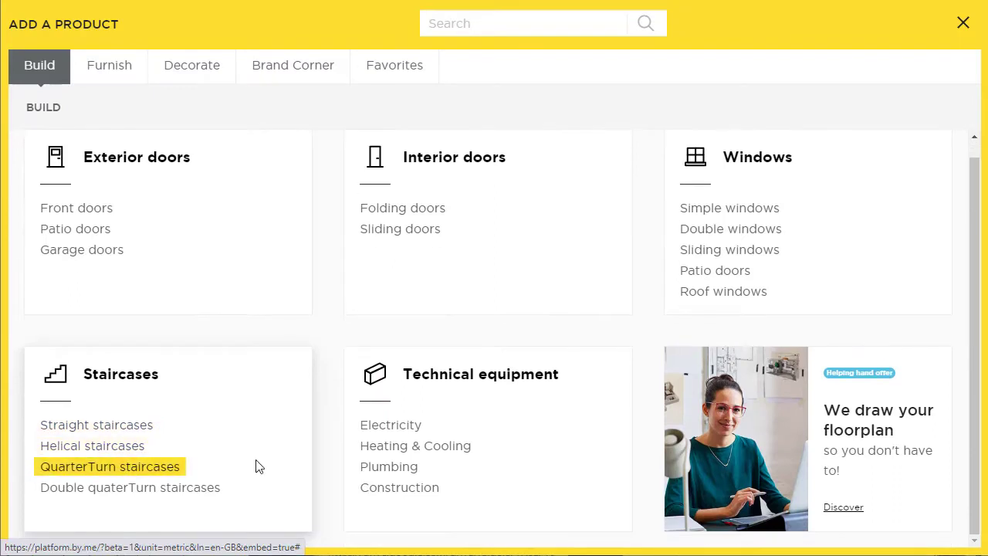
pyautogui.click(400, 490)
pyautogui.moveTo(347, 280)
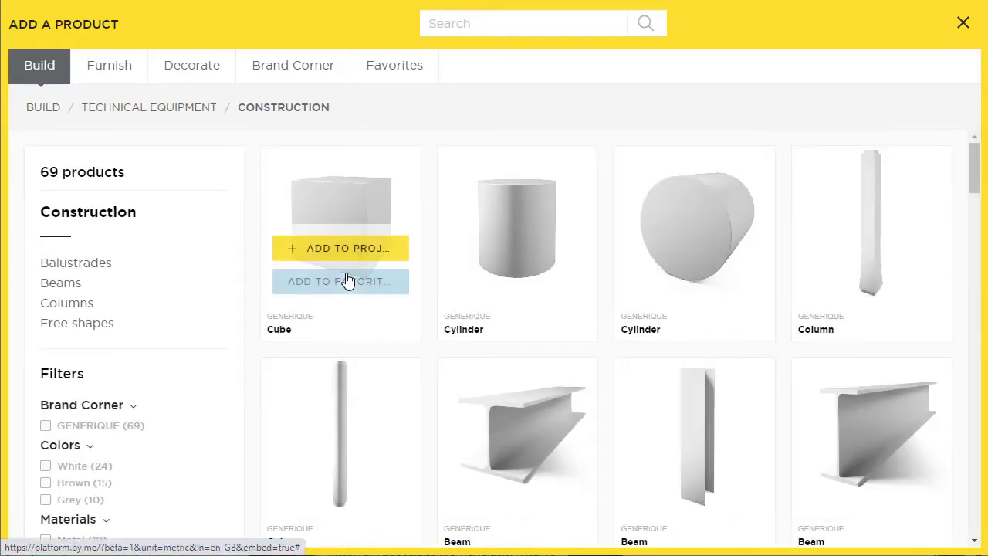
pyautogui.click(348, 250)
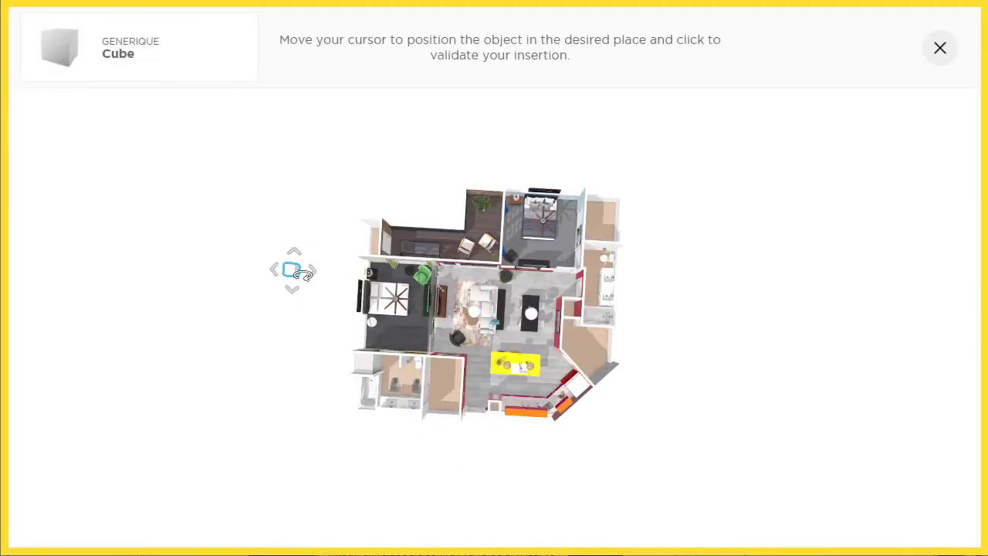
pyautogui.click(301, 273)
# In the 2D plan, set the cube's width and depth to 900 cm
pyautogui.click(465, 538)
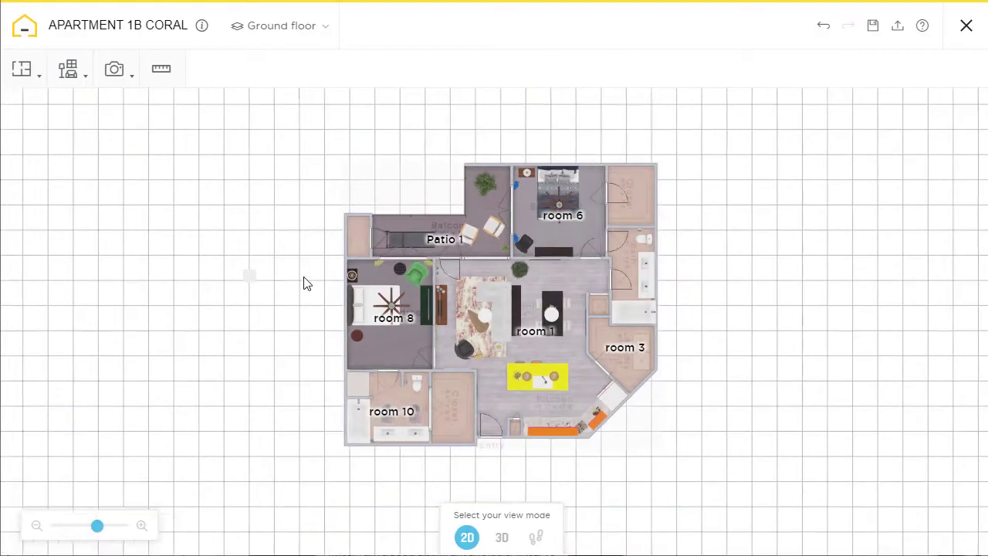
pyautogui.moveTo(307, 283); pyautogui.dragTo(404, 346)
pyautogui.scroll(4, 403, 347)
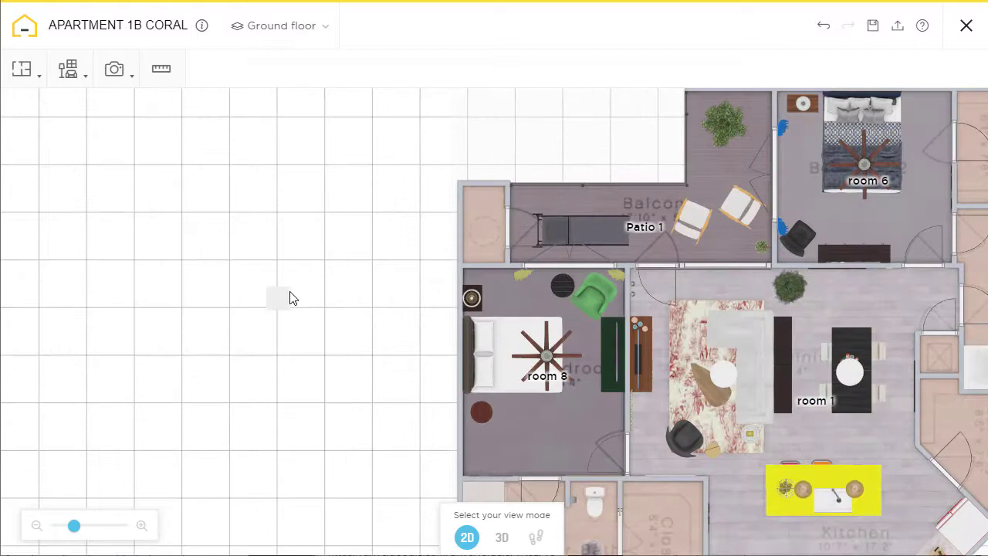
pyautogui.click(367, 340)
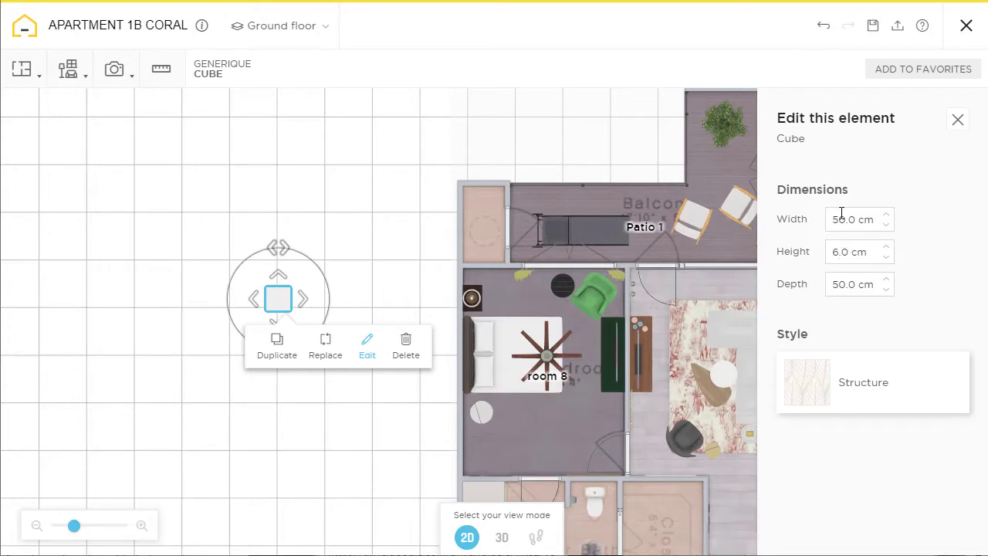
pyautogui.click(843, 283)
pyautogui.write('900')
pyautogui.press('Return')
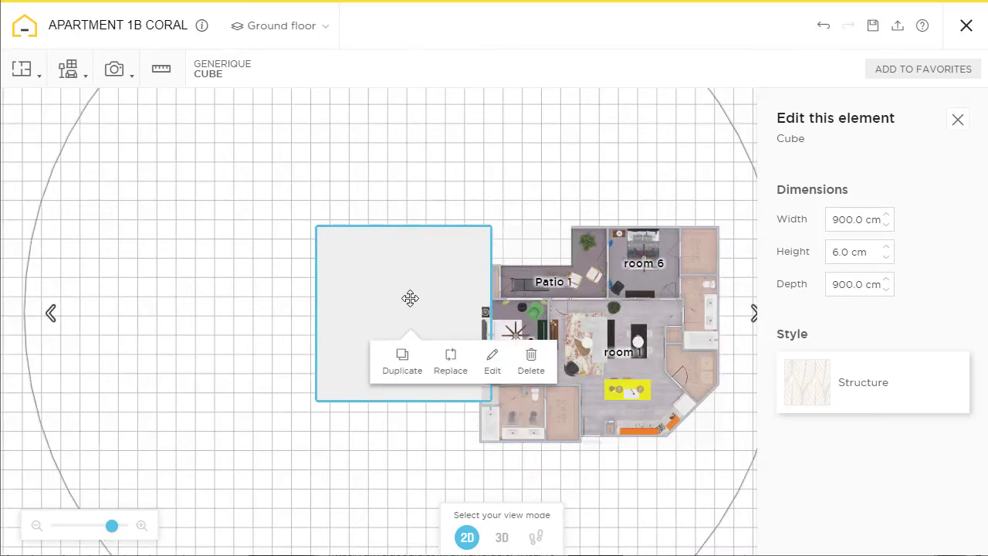
# Move the cube into the outer corner above the balcony, flush with its edges
pyautogui.moveTo(410, 299); pyautogui.dragTo(485, 159)
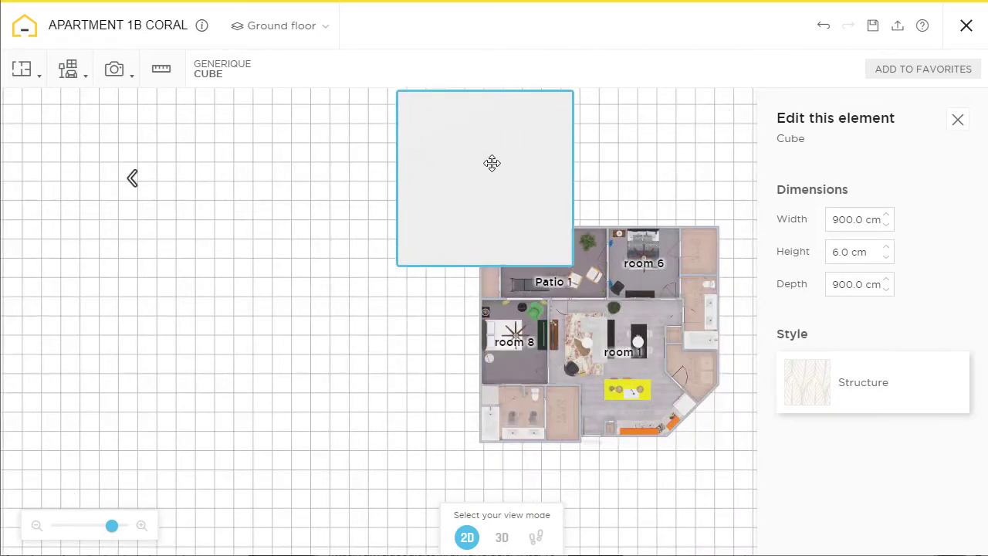
pyautogui.scroll(3, 327, 391)
pyautogui.scroll(3, 469, 232)
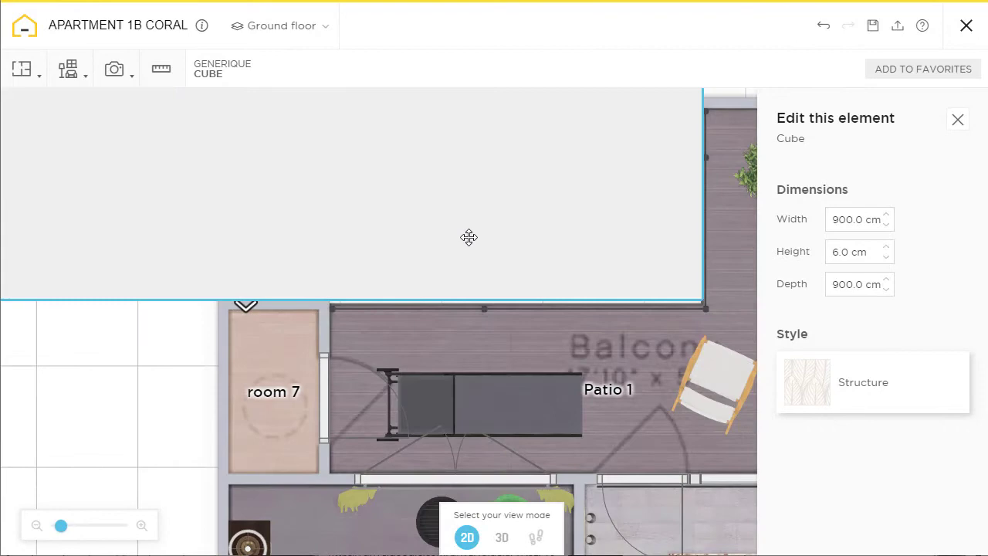
pyautogui.scroll(-5, 402, 416)
# Duplicate the cube and place copies around the upper and right outer sides of the apartment
pyautogui.click(352, 418)
pyautogui.moveTo(562, 235)
pyautogui.mouseDown()
pyautogui.moveTo(604, 155)
pyautogui.moveTo(558, 241)
pyautogui.mouseUp()
pyautogui.click(626, 270)
pyautogui.moveTo(785, 169); pyautogui.dragTo(757, 361)
pyautogui.moveTo(656, 472); pyautogui.dragTo(660, 286)
# Place duplicated cubes along the left side of the apartment and below its lower-left corner
pyautogui.click(819, 118)
pyautogui.moveTo(925, 274); pyautogui.dragTo(274, 321)
pyautogui.click(849, 235)
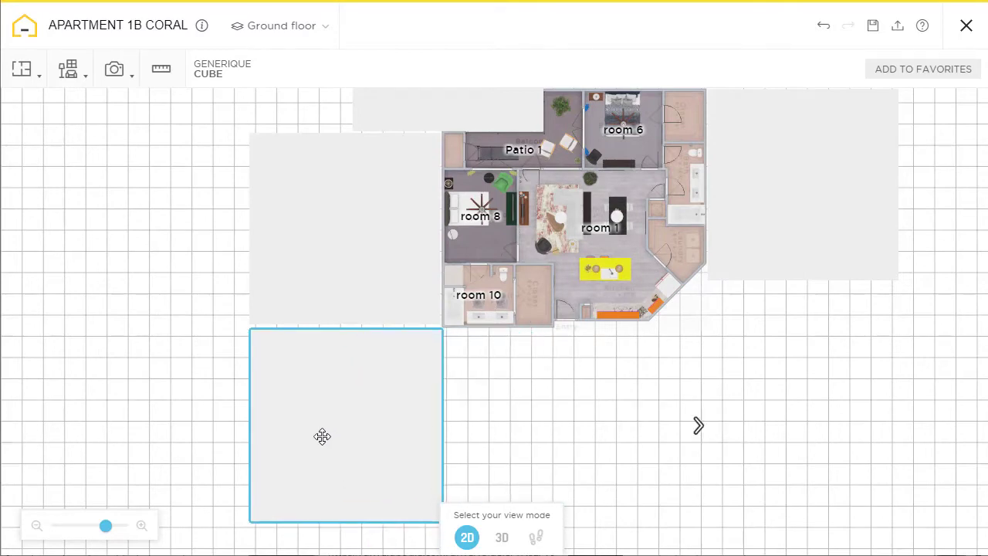
pyautogui.click(322, 429)
pyautogui.scroll(5, 428, 307)
pyautogui.moveTo(366, 244); pyautogui.dragTo(373, 246)
# Duplicate the cube along the lower side, fitting one copy under the master bath and another farther right
pyautogui.scroll(-2, 524, 281)
pyautogui.moveTo(633, 362); pyautogui.dragTo(650, 215)
pyautogui.moveTo(428, 330); pyautogui.dragTo(434, 332)
pyautogui.scroll(-3, 498, 322)
pyautogui.click(465, 380)
pyautogui.scroll(5, 568, 365)
pyautogui.moveTo(578, 348); pyautogui.dragTo(570, 368)
pyautogui.scroll(-5, 653, 337)
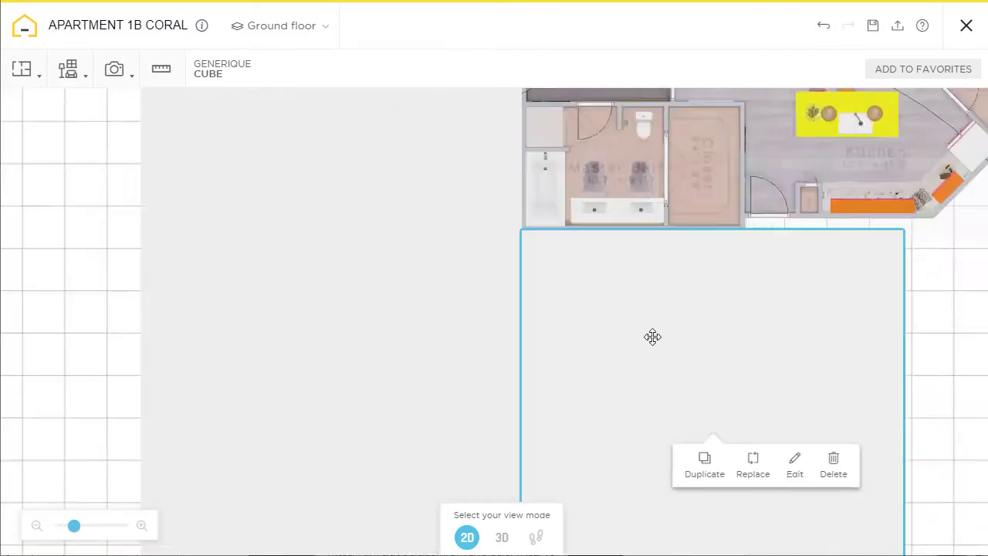
pyautogui.scroll(5, 816, 350)
pyautogui.scroll(-5, 728, 329)
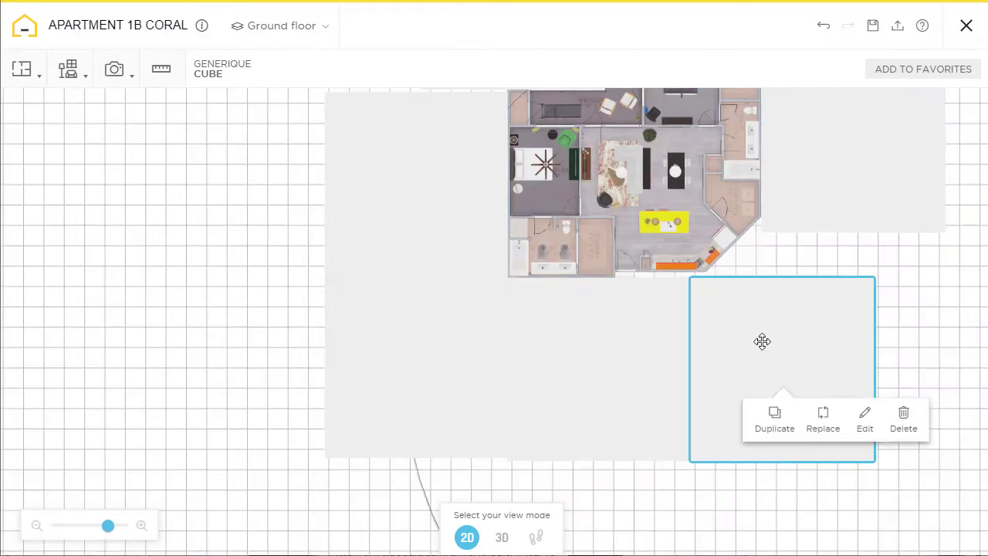
# Rotate the lower-right cube about 45 degrees so its edge runs parallel to the diagonal kitchen wall
pyautogui.moveTo(761, 339); pyautogui.dragTo(790, 292)
pyautogui.scroll(-2, 502, 360)
pyautogui.moveTo(713, 345); pyautogui.dragTo(703, 309)
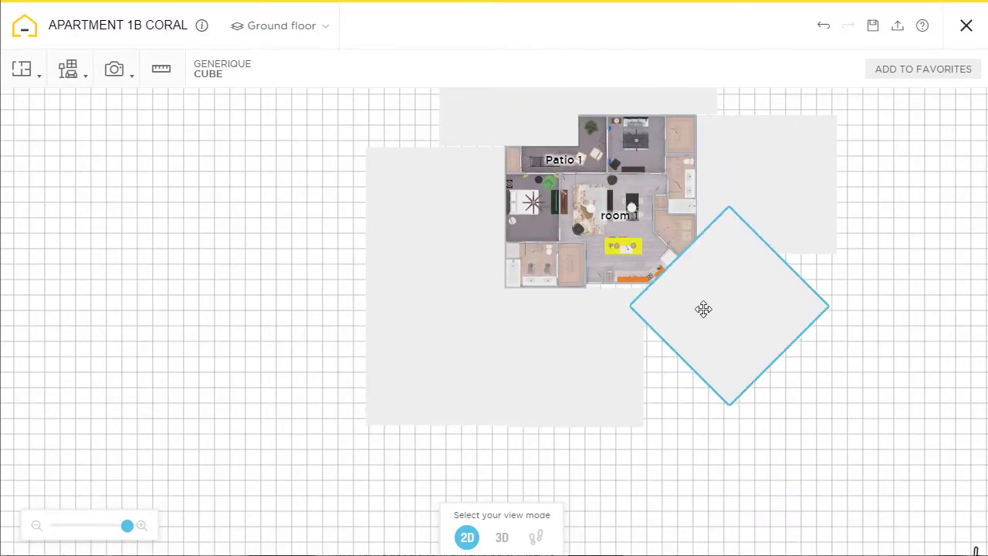
pyautogui.scroll(5, 702, 340)
pyautogui.moveTo(922, 320); pyautogui.dragTo(982, 282)
pyautogui.moveTo(830, 236); pyautogui.dragTo(657, 244)
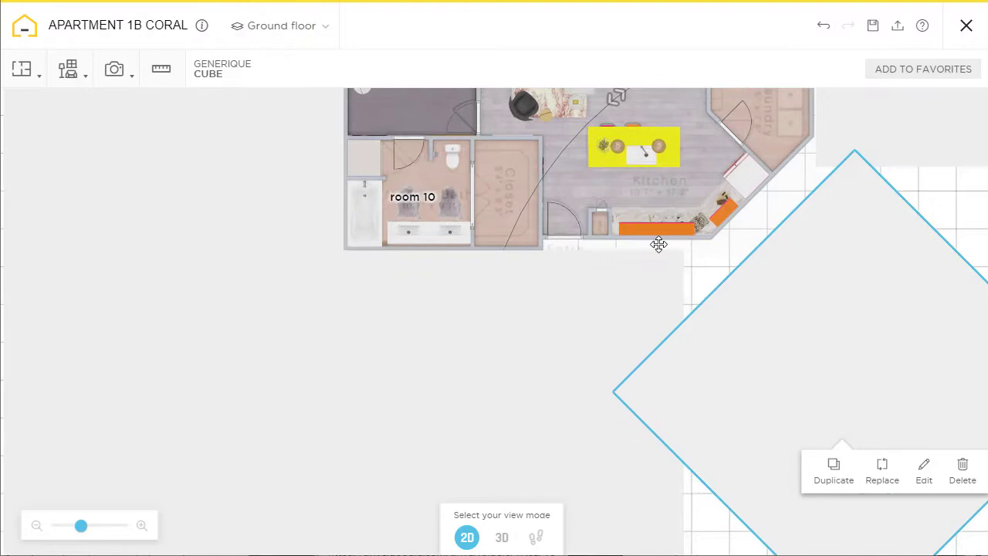
# Move the rotated cube flush against the diagonal outer wall of the kitchen and laundry
pyautogui.moveTo(744, 285); pyautogui.dragTo(819, 447)
pyautogui.scroll(3, 926, 328)
pyautogui.moveTo(927, 329); pyautogui.dragTo(671, 409)
pyautogui.scroll(-1, 687, 410)
pyautogui.moveTo(645, 540); pyautogui.dragTo(574, 139)
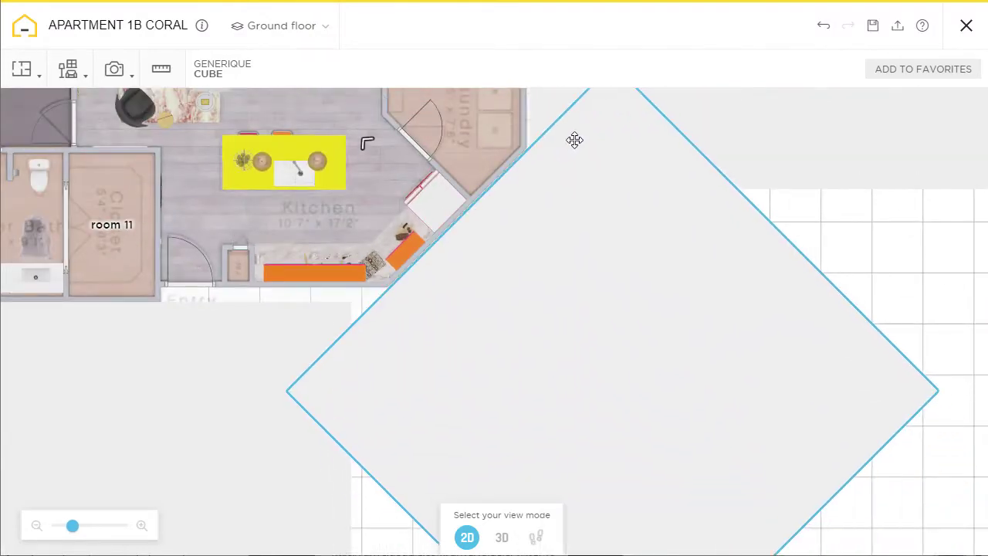
pyautogui.scroll(5, 470, 258)
pyautogui.moveTo(470, 258); pyautogui.dragTo(461, 254)
# Align the right-hand cube flush with the outer wall beside the bath and laundry
pyautogui.scroll(-8, 915, 314)
pyautogui.click(915, 313)
pyautogui.moveTo(784, 208); pyautogui.dragTo(798, 343)
pyautogui.scroll(1, 798, 342)
pyautogui.scroll(5, 798, 342)
pyautogui.click(786, 225)
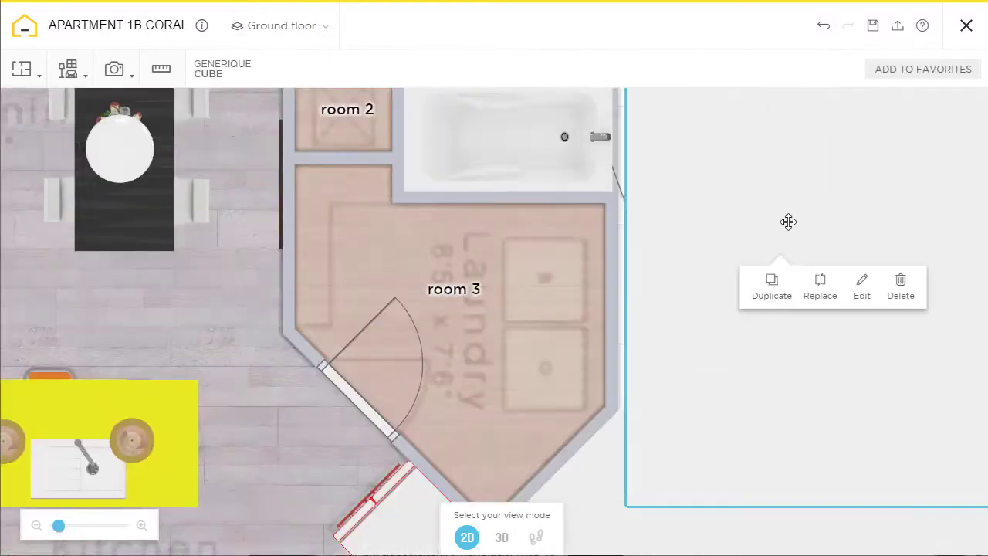
pyautogui.moveTo(787, 221); pyautogui.dragTo(773, 220)
# Duplicate the cube below the kitchen and use a copy to cover the gap beside the rotated cube
pyautogui.scroll(-8, 657, 412)
pyautogui.click(787, 509)
pyautogui.moveTo(784, 504); pyautogui.dragTo(836, 349)
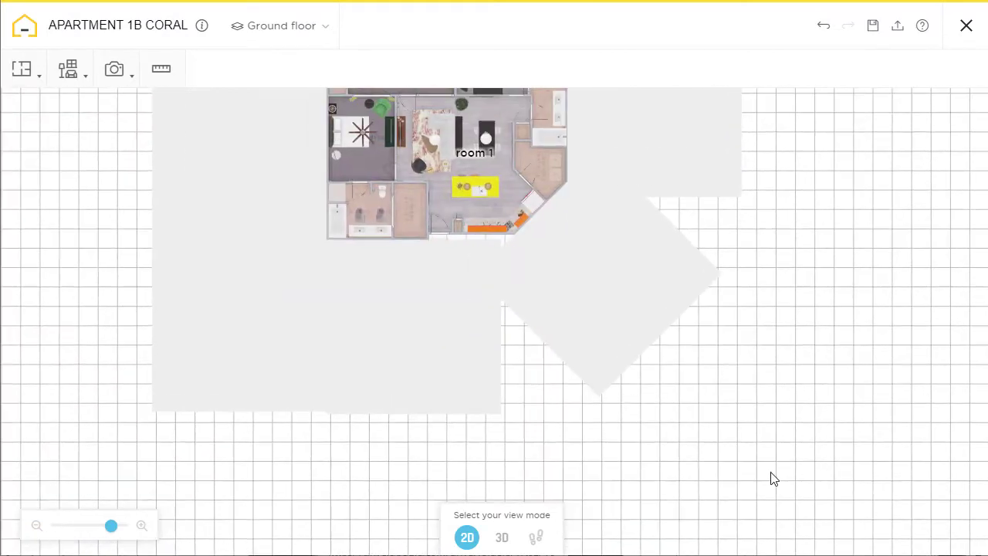
pyautogui.click(464, 383)
pyautogui.click(457, 431)
pyautogui.moveTo(578, 300); pyautogui.dragTo(507, 296)
pyautogui.click(580, 375)
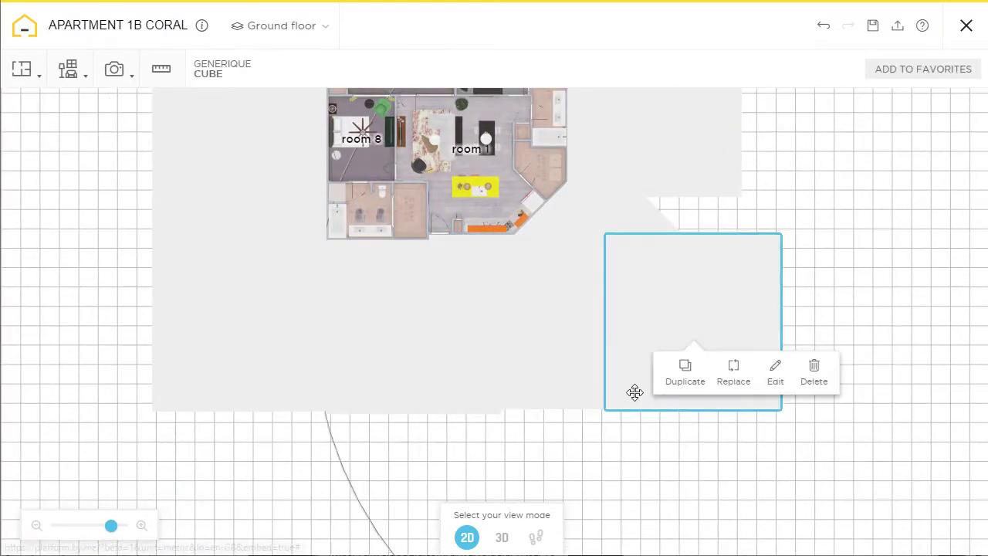
# Position further cube copies to fill the gaps at the lower right around the rotated cube
pyautogui.moveTo(704, 296); pyautogui.dragTo(670, 248)
pyautogui.click(651, 325)
pyautogui.moveTo(769, 257); pyautogui.dragTo(758, 177)
pyautogui.scroll(-2, 586, 313)
# Place duplicated cubes at the upper-left and upper-right corners surrounding the apartment
pyautogui.click(755, 330)
pyautogui.moveTo(754, 339); pyautogui.dragTo(167, 216)
pyautogui.moveTo(804, 205); pyautogui.dragTo(902, 377)
pyautogui.moveTo(276, 382); pyautogui.dragTo(355, 214)
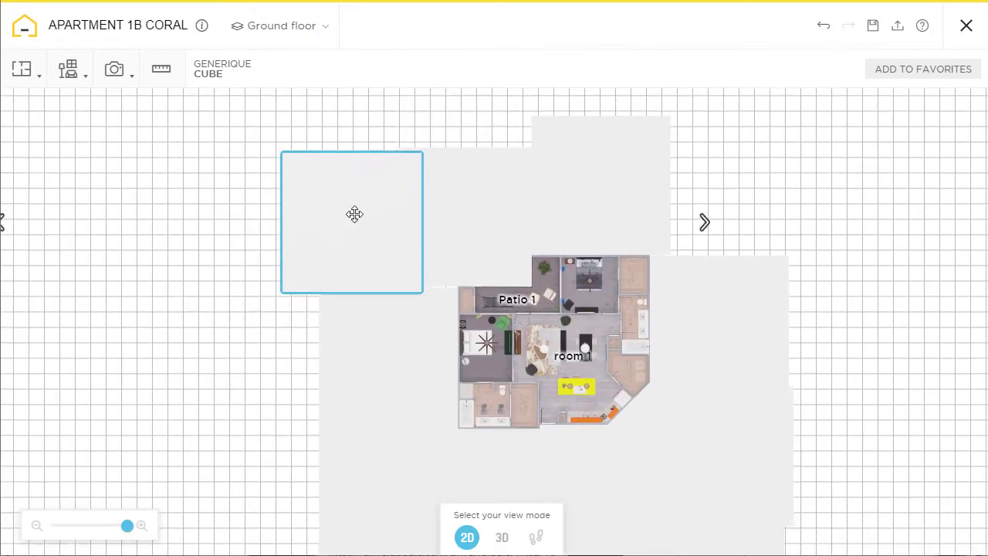
pyautogui.moveTo(641, 193); pyautogui.dragTo(723, 173)
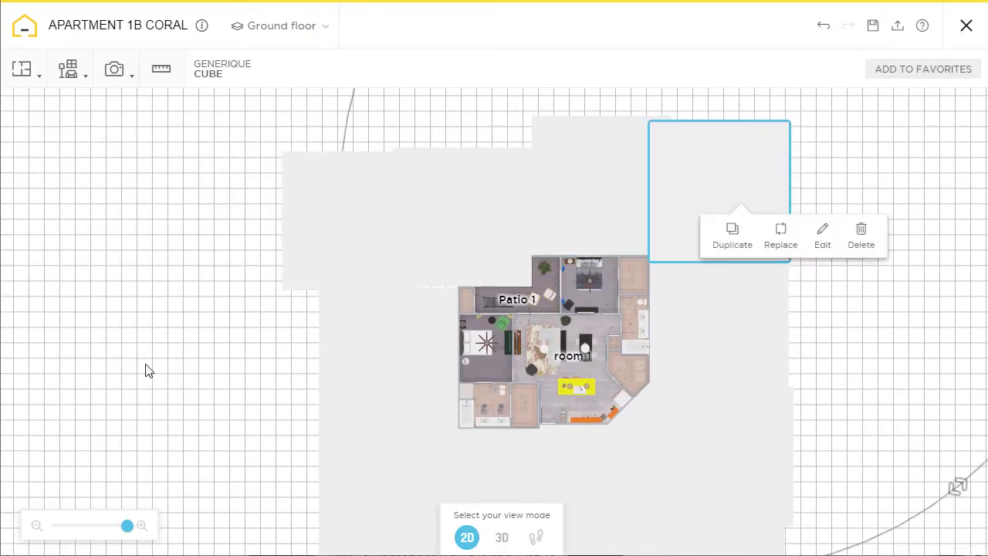
# Align the upper-left cube with the left column of cubes and close its gap to the apartment corner
pyautogui.moveTo(161, 457); pyautogui.dragTo(225, 390)
pyautogui.scroll(3, 224, 391)
pyautogui.moveTo(100, 253); pyautogui.dragTo(208, 468)
pyautogui.scroll(3, 207, 468)
pyautogui.moveTo(205, 326); pyautogui.dragTo(337, 319)
pyautogui.scroll(-5, 214, 438)
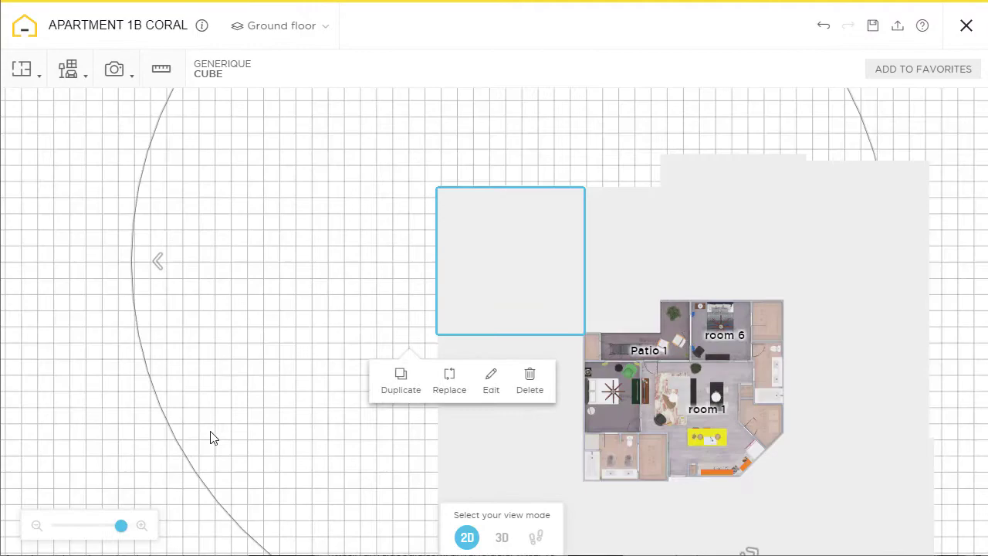
pyautogui.moveTo(347, 393); pyautogui.dragTo(214, 287)
# Return to the 3D view, start a realistic image, and dismiss its introduction
pyautogui.click(503, 538)
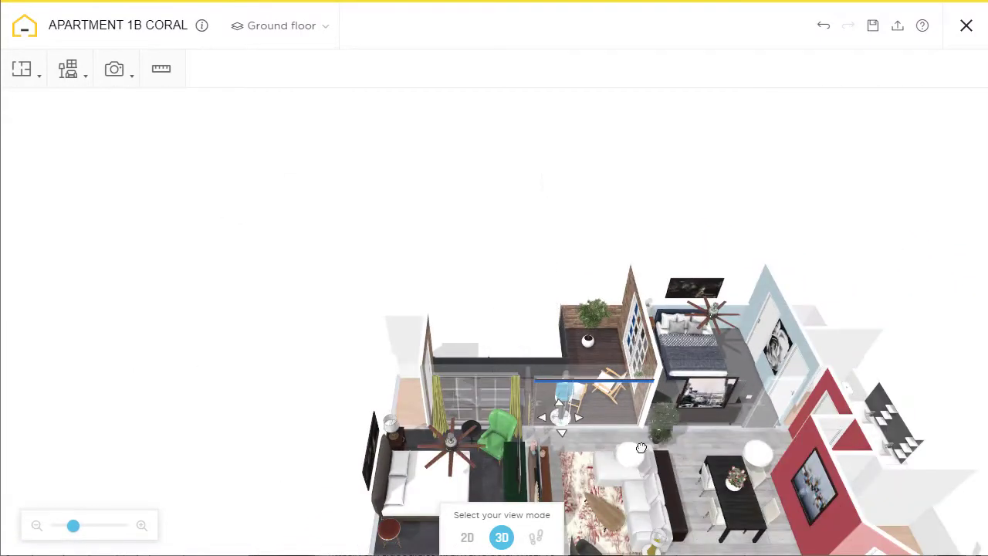
pyautogui.moveTo(714, 526); pyautogui.dragTo(579, 409)
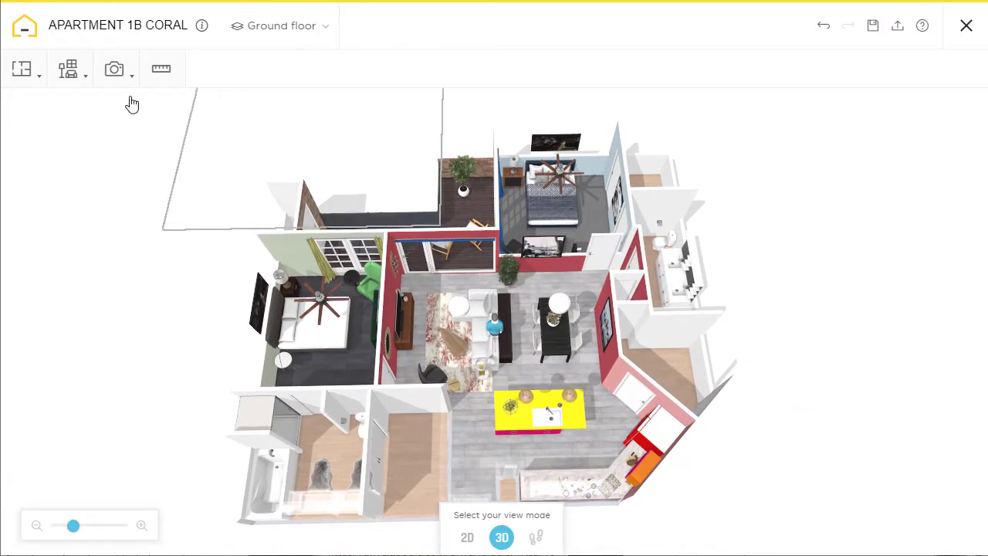
pyautogui.click(152, 142)
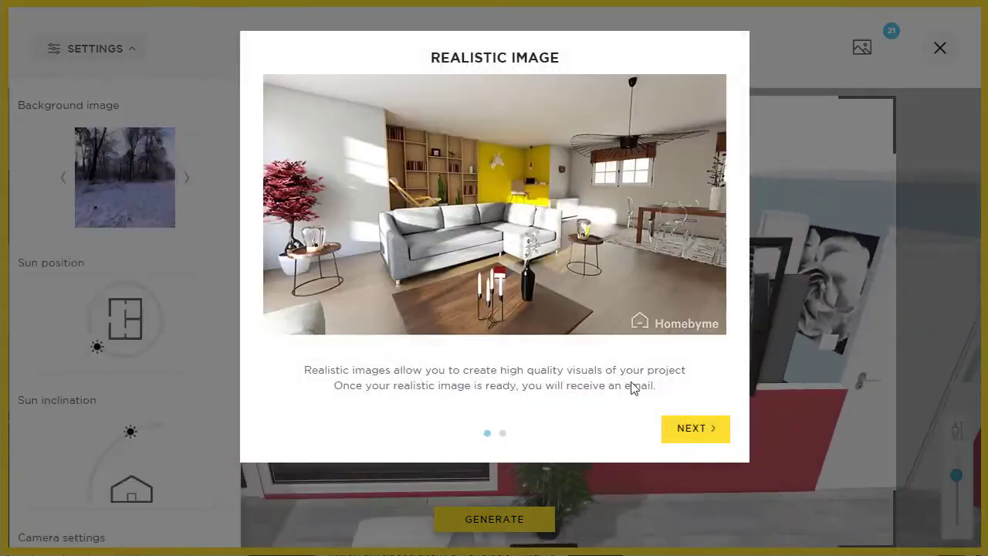
pyautogui.click(673, 430)
pyautogui.click(691, 430)
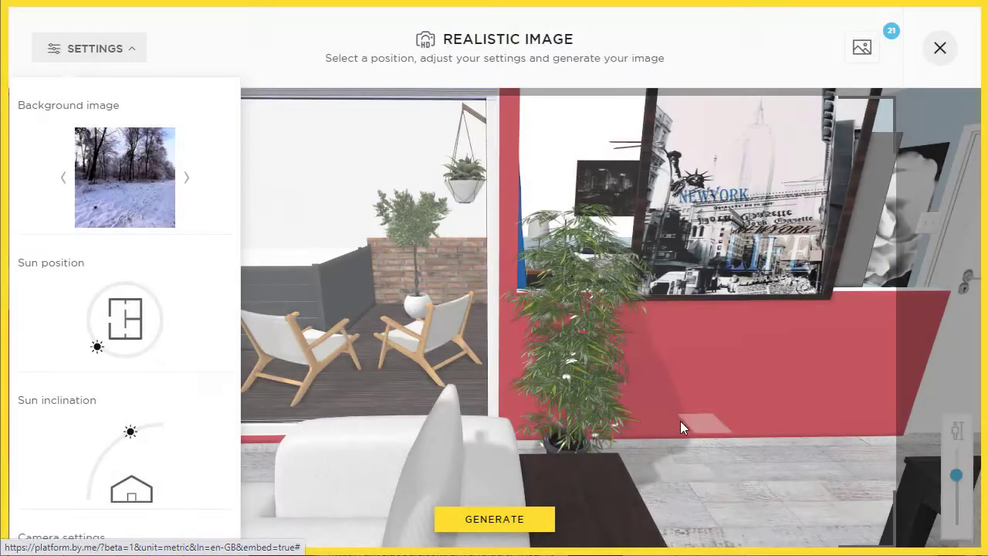
# Point the camera straight down and raise it until the whole apartment fits inside the image frame
pyautogui.moveTo(675, 404); pyautogui.dragTo(690, 529)
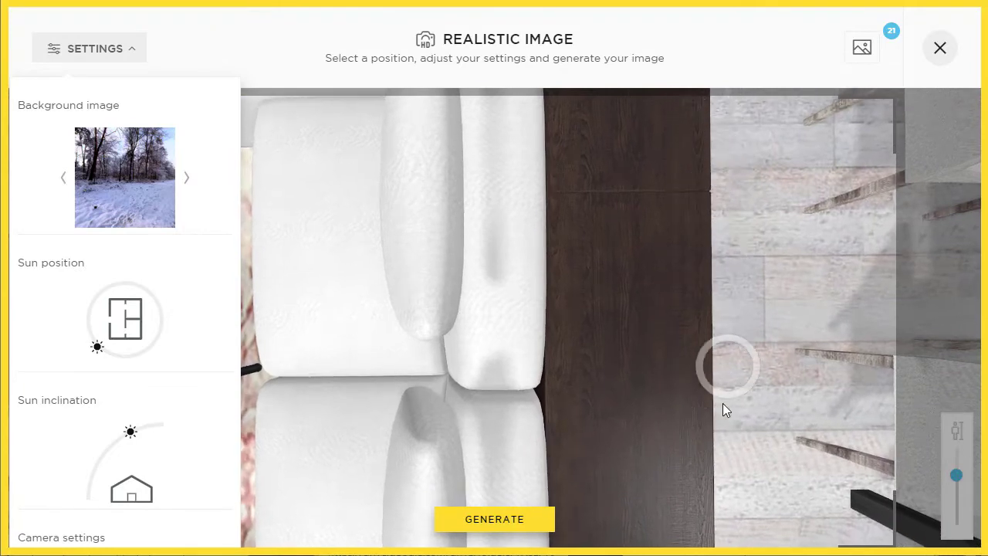
pyautogui.scroll(-6, 492, 352)
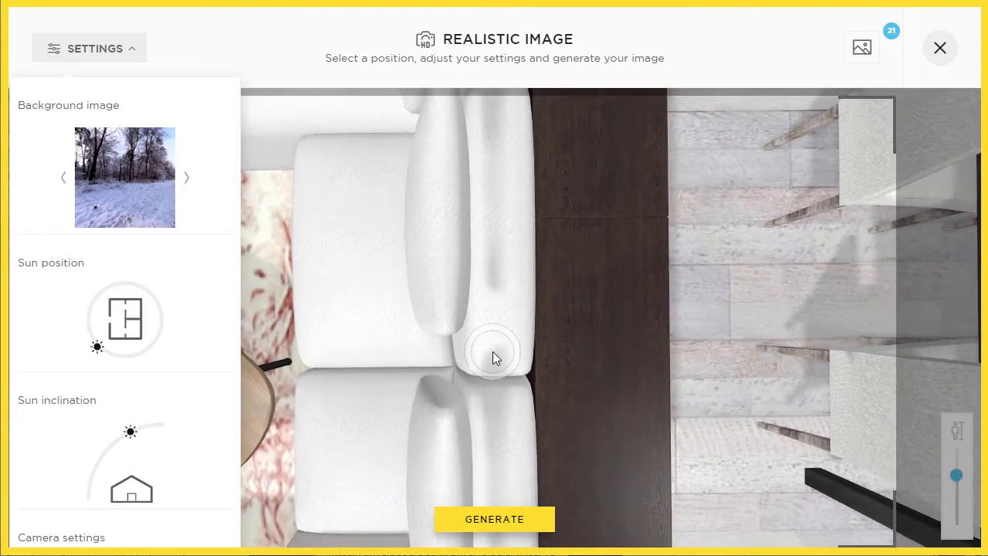
pyautogui.scroll(-5, 493, 348)
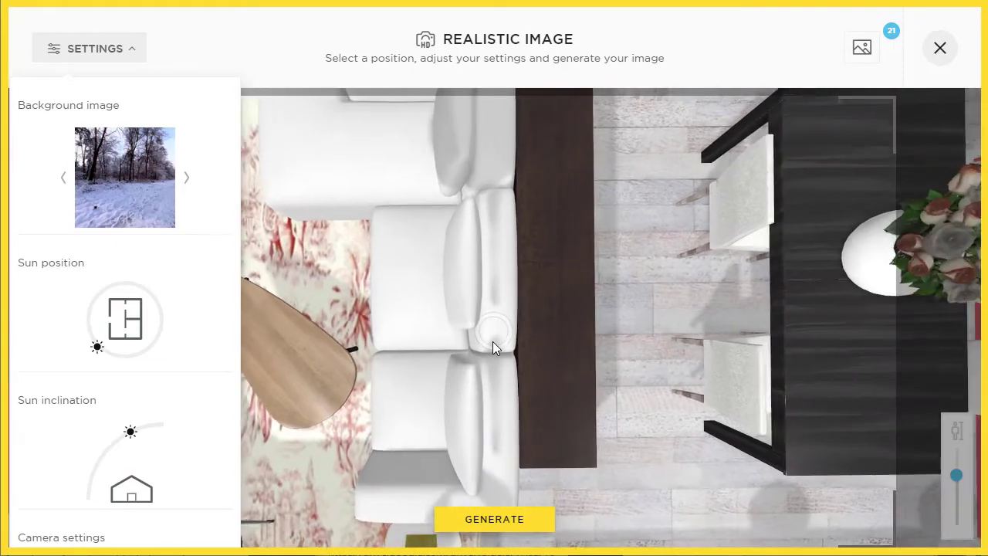
pyautogui.scroll(-5, 493, 342)
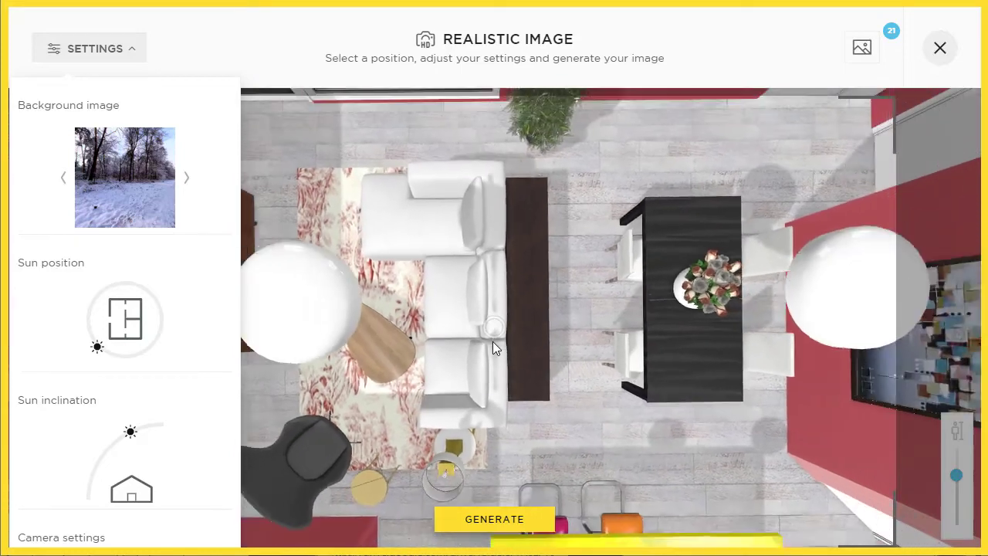
pyautogui.scroll(-5, 493, 347)
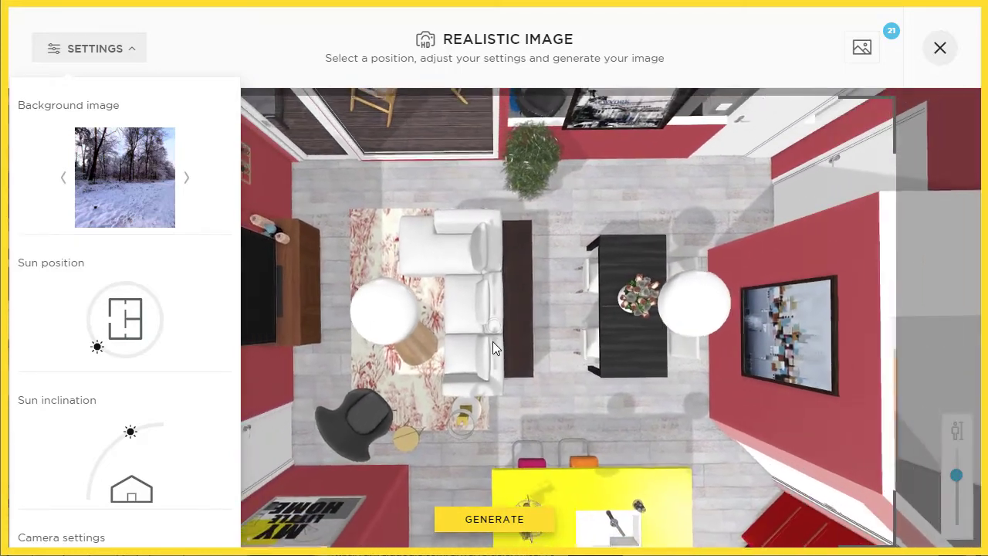
pyautogui.scroll(-5, 494, 349)
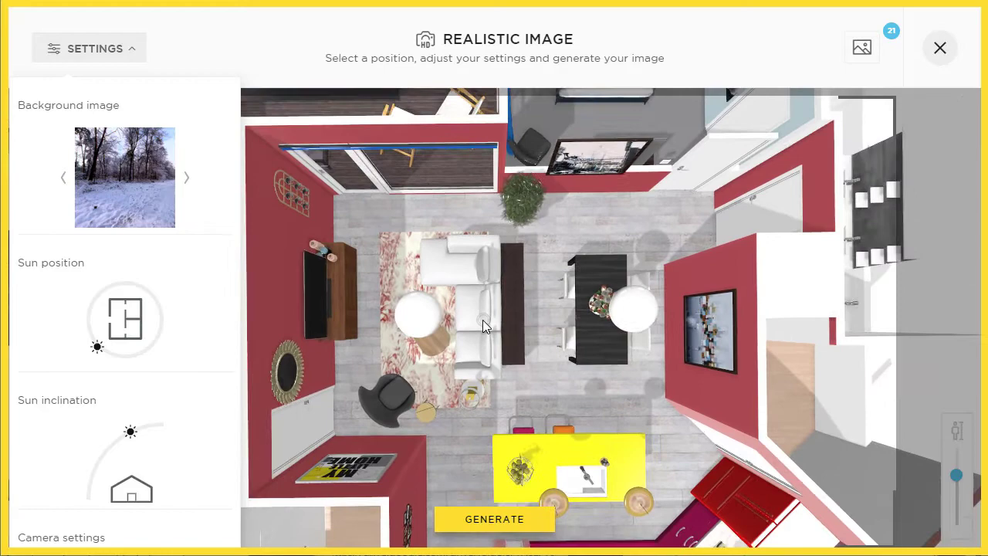
pyautogui.scroll(-5, 482, 320)
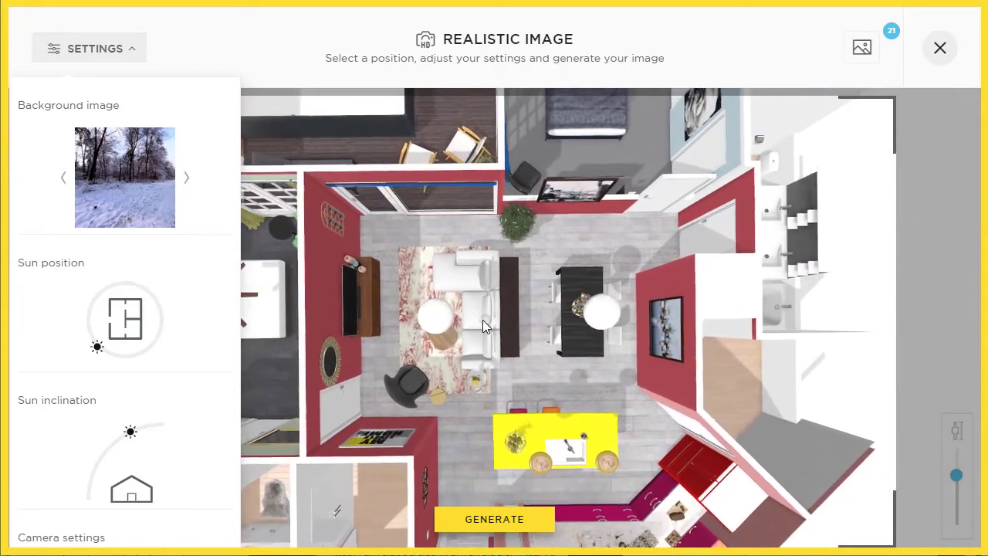
pyautogui.scroll(-5, 482, 320)
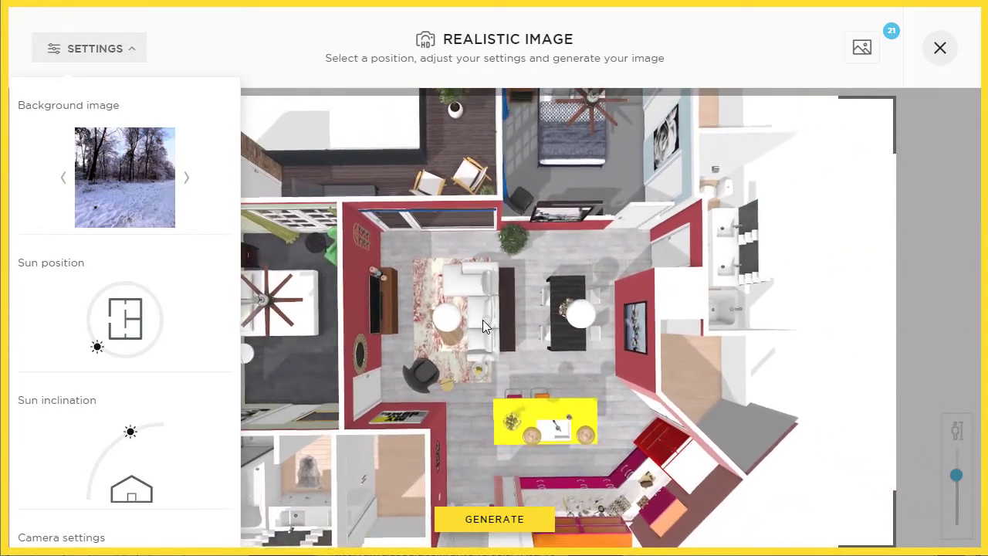
pyautogui.scroll(-5, 482, 320)
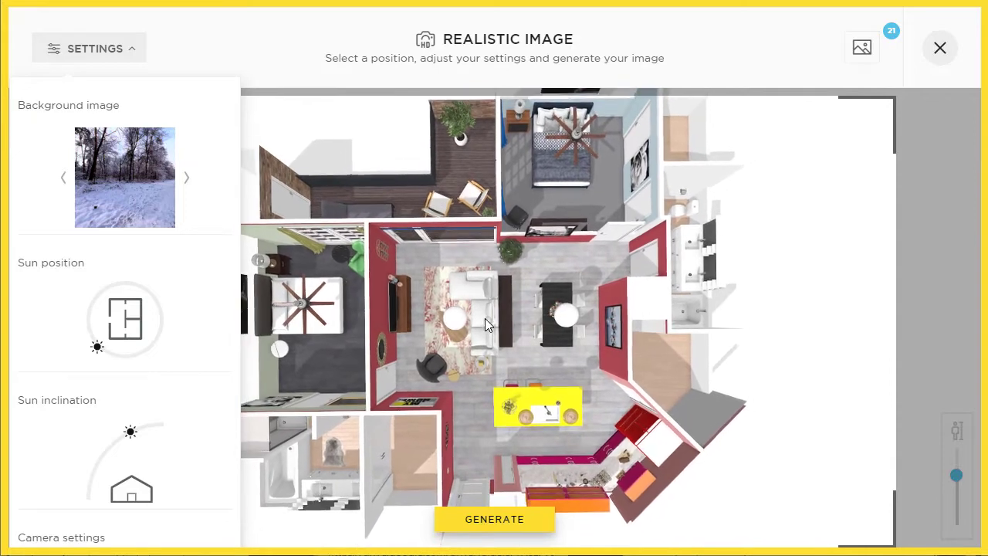
pyautogui.scroll(-5, 459, 274)
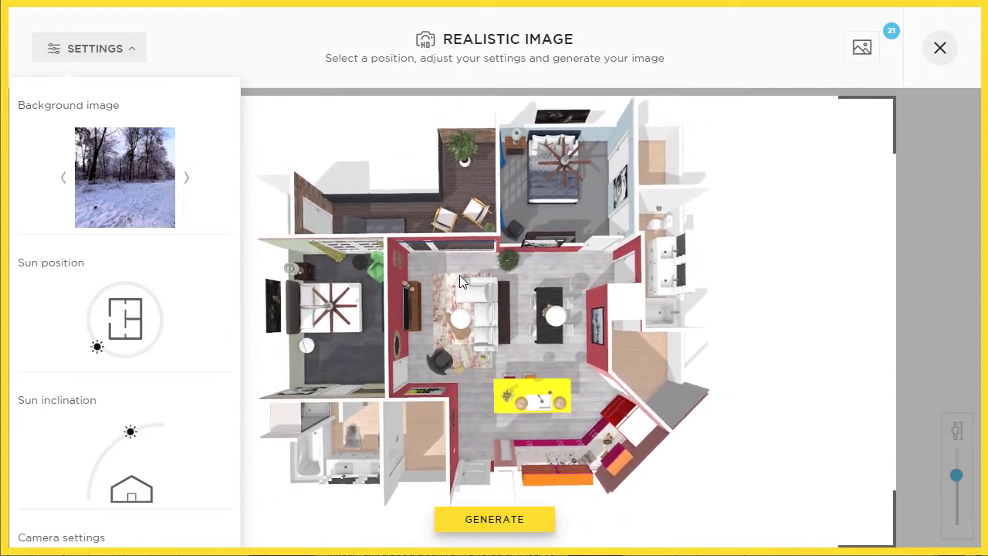
pyautogui.scroll(-1, 459, 275)
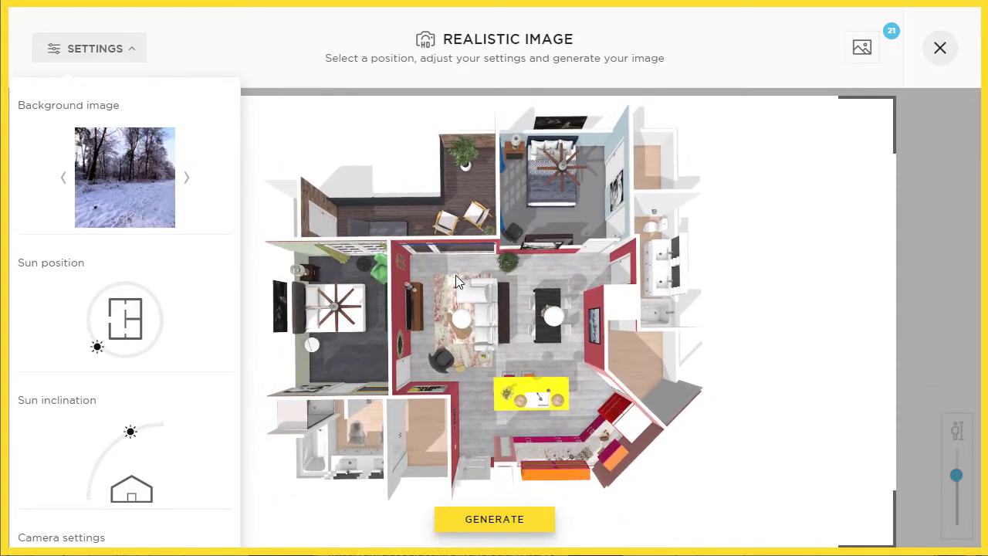
# Change the background image to the lawn with the white building and place the sun on the plan's left side
pyautogui.click(125, 338)
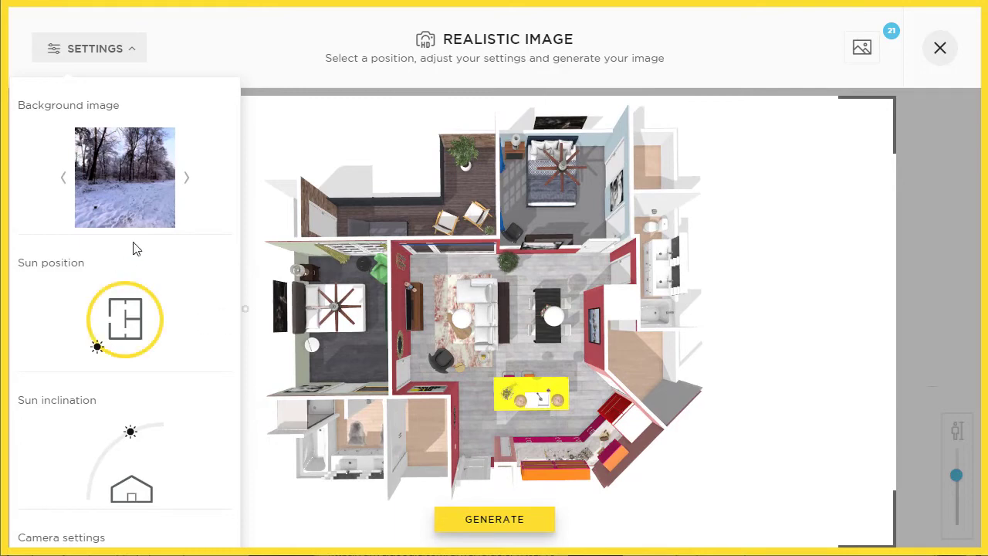
pyautogui.click(191, 179)
pyautogui.click(89, 332)
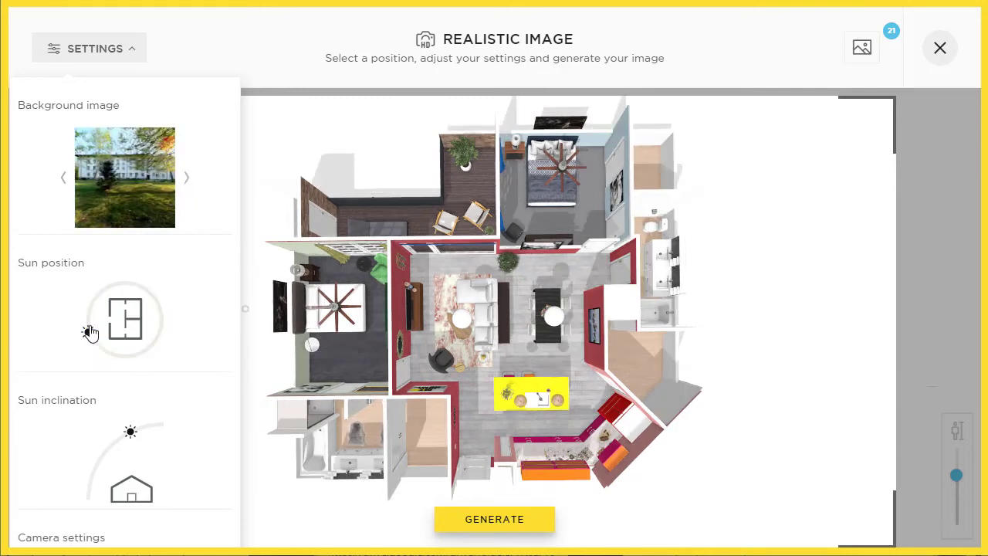
pyautogui.moveTo(89, 332); pyautogui.dragTo(96, 326)
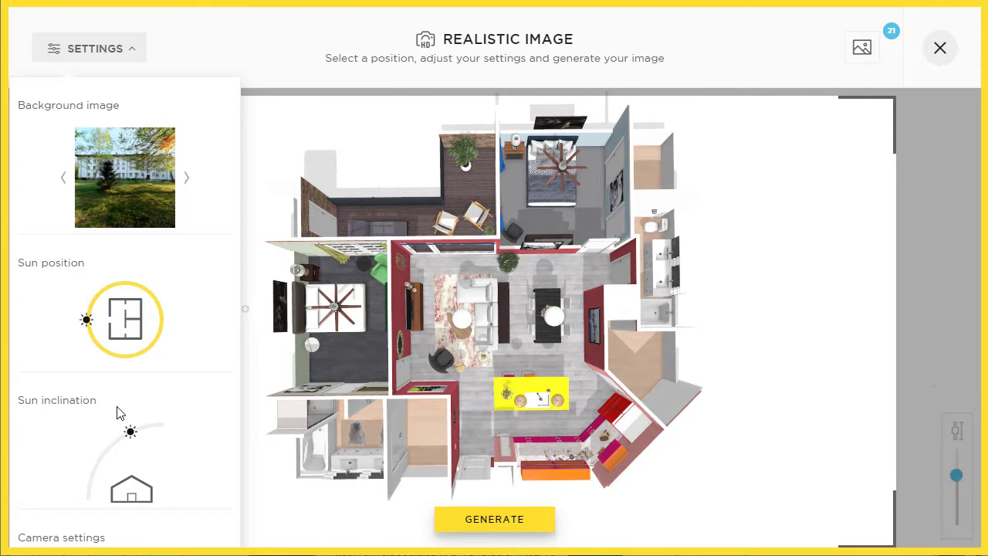
# Try a lower sun inclination, raise it back, and shift the sun position to the plan's upper-left side
pyautogui.moveTo(131, 434)
pyautogui.mouseDown()
pyautogui.moveTo(160, 431)
pyautogui.moveTo(109, 449)
pyautogui.mouseUp()
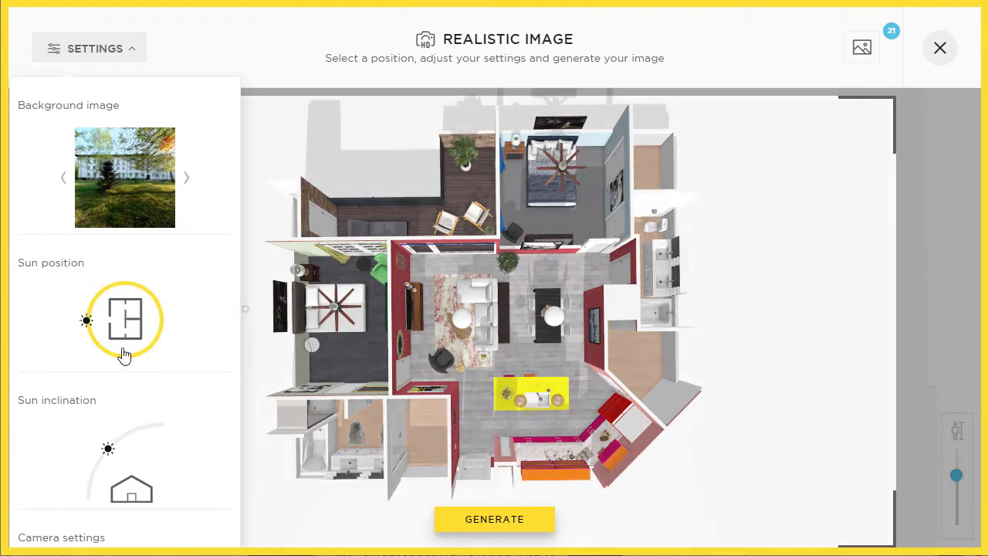
pyautogui.click(136, 441)
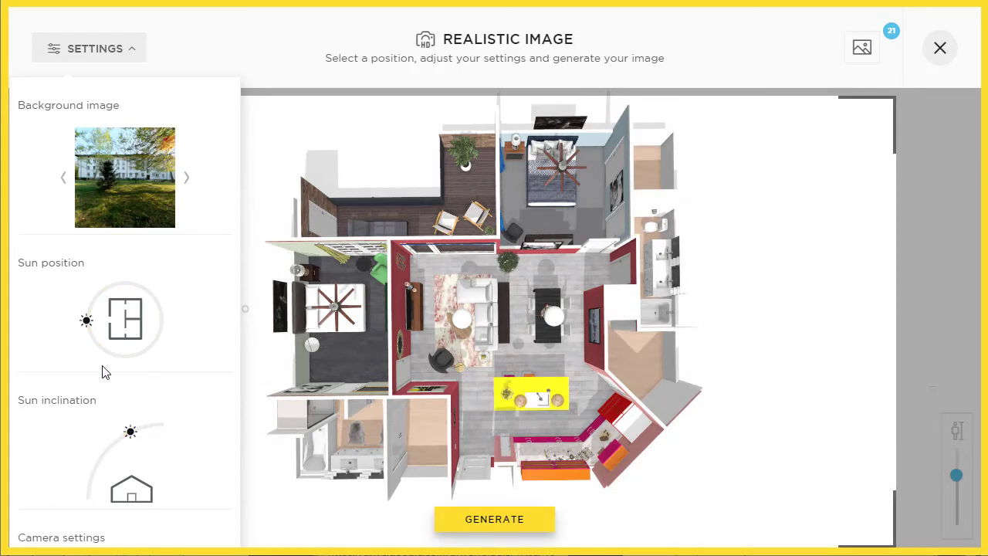
pyautogui.moveTo(95, 316)
pyautogui.mouseDown()
pyautogui.moveTo(112, 355)
pyautogui.moveTo(98, 335)
pyautogui.moveTo(110, 314)
pyautogui.mouseUp()
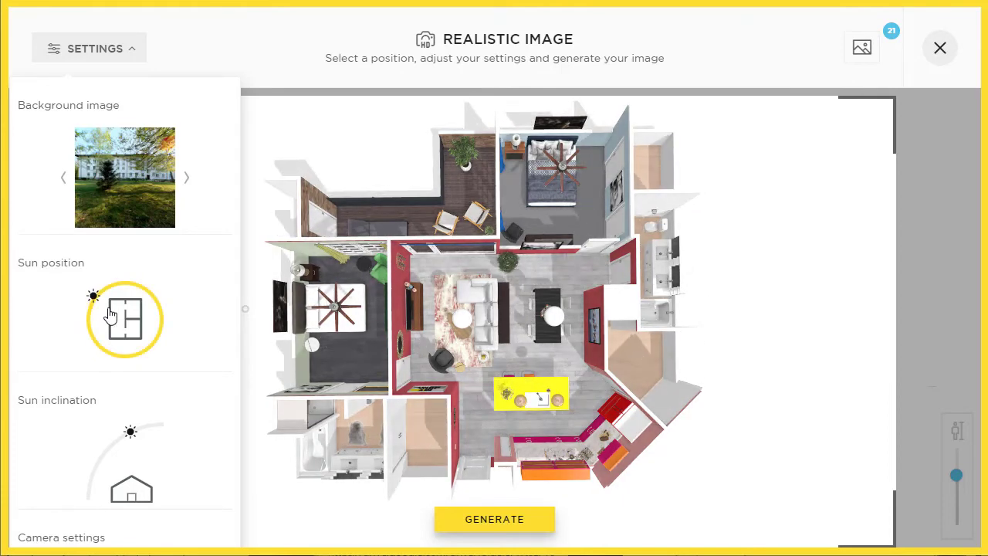
# Generate the view at Realistic Image quality (1920x1080px) and open the finished top-down render full size from the project's images
pyautogui.click(515, 522)
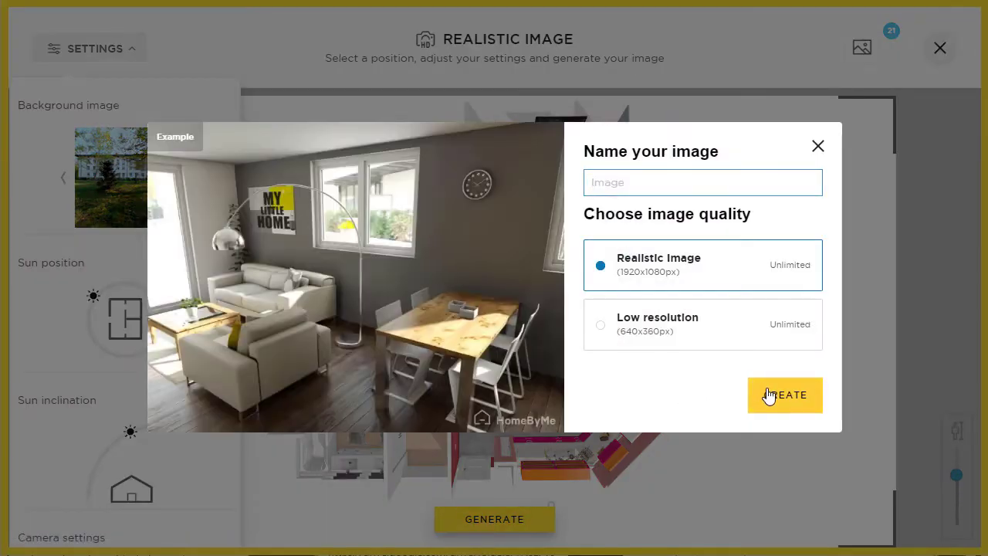
pyautogui.click(764, 395)
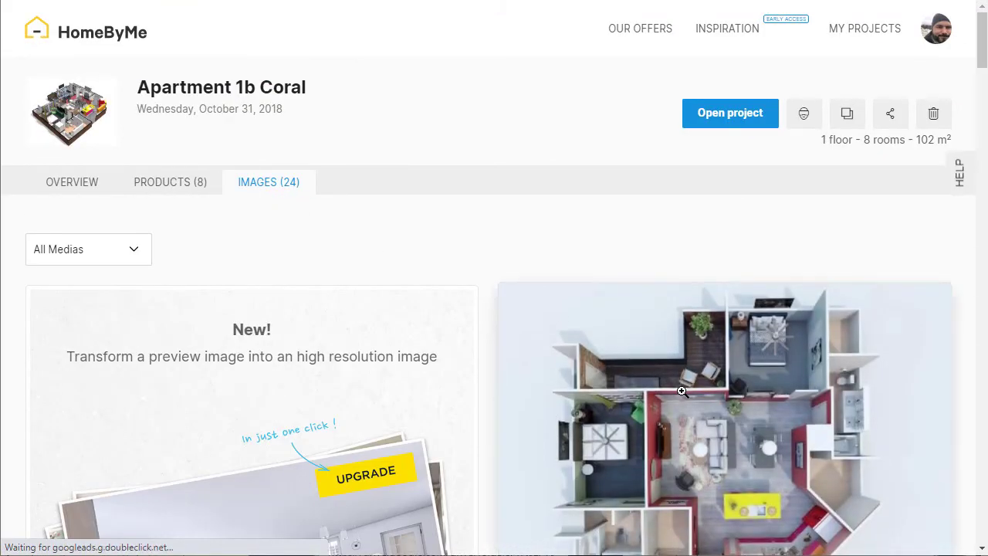
pyautogui.click(561, 375)
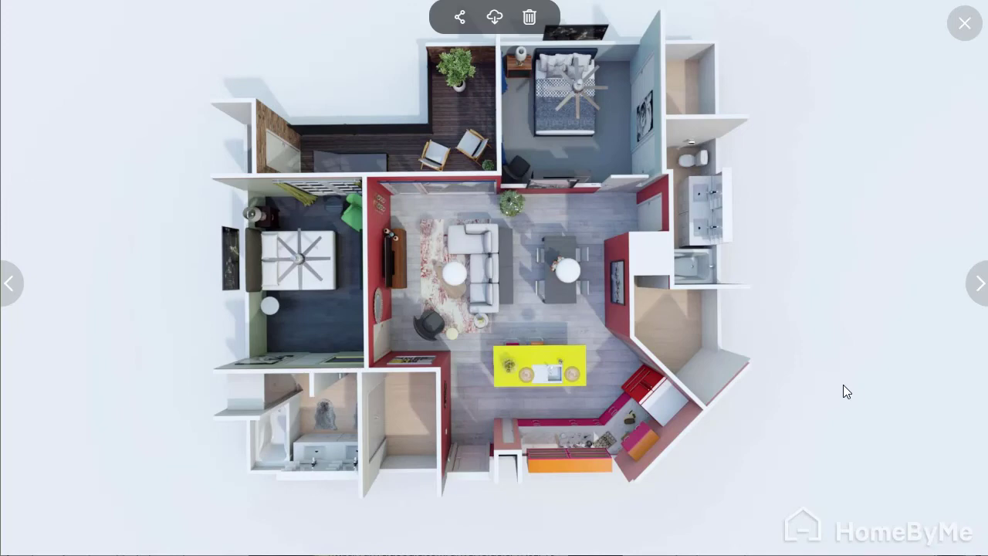